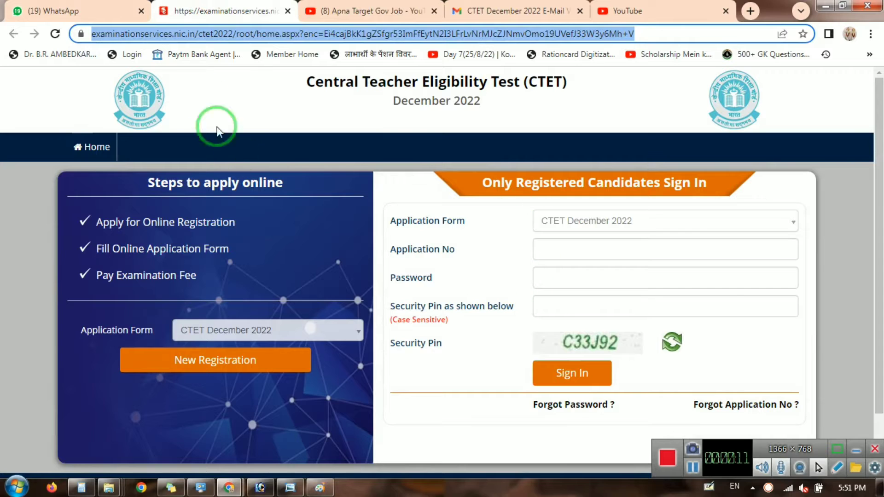
Start a new CTET December 2022 registration and accept the Information Bulletin declaration.
{"action": "left_click", "coordinate": [207, 114]}
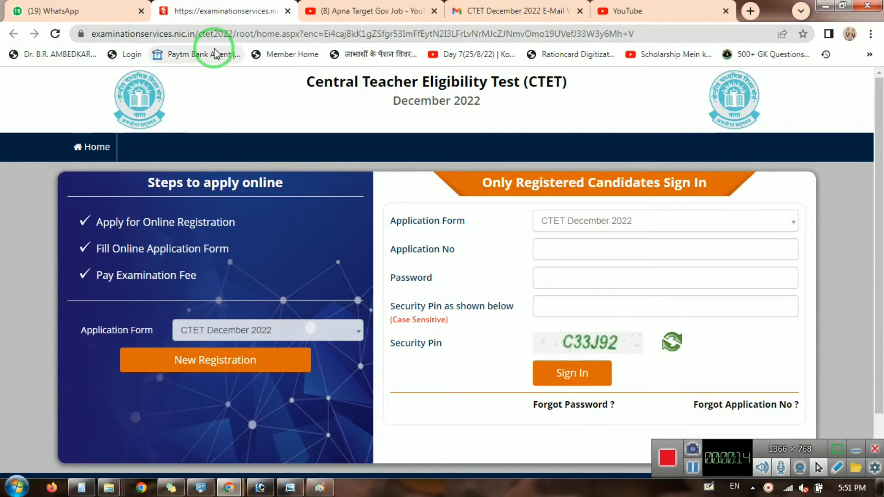
{"action": "left_click", "coordinate": [198, 361]}
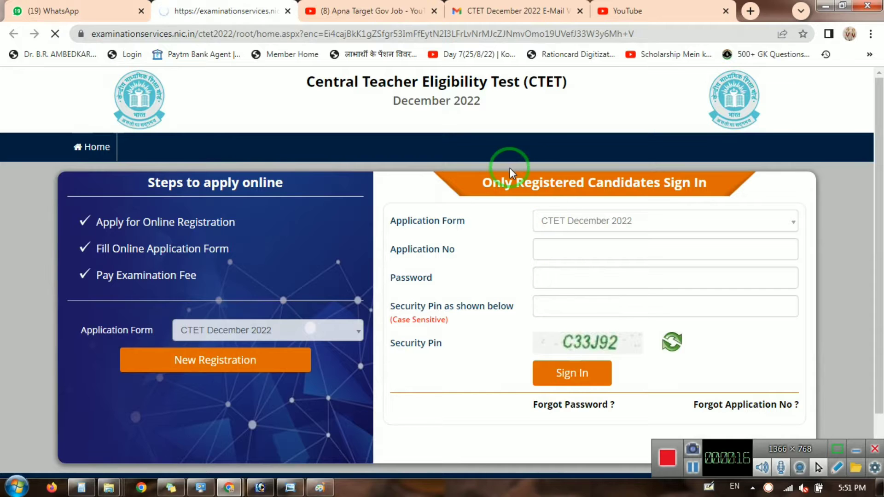
{"action": "scroll", "coordinate": [463, 298], "scroll_direction": "down", "scroll_amount": 2}
{"action": "scroll", "coordinate": [463, 298], "scroll_direction": "down", "scroll_amount": 7}
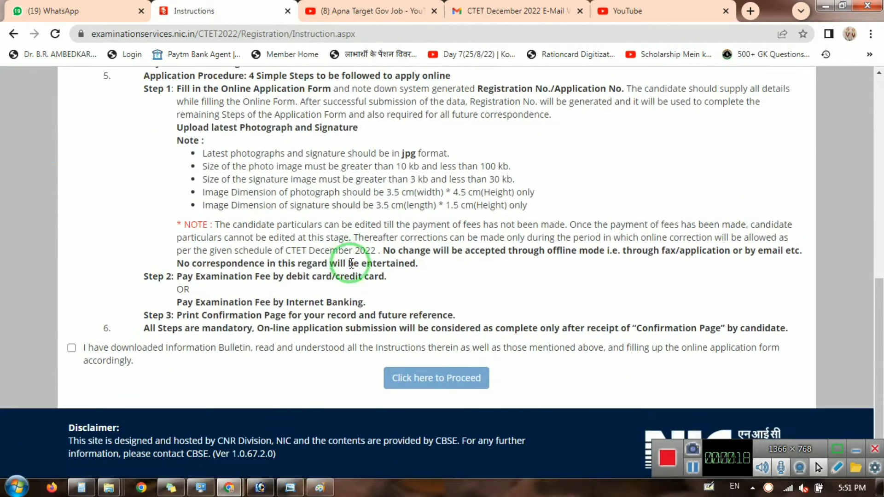
{"action": "left_click", "coordinate": [71, 348]}
{"action": "left_click", "coordinate": [434, 378]}
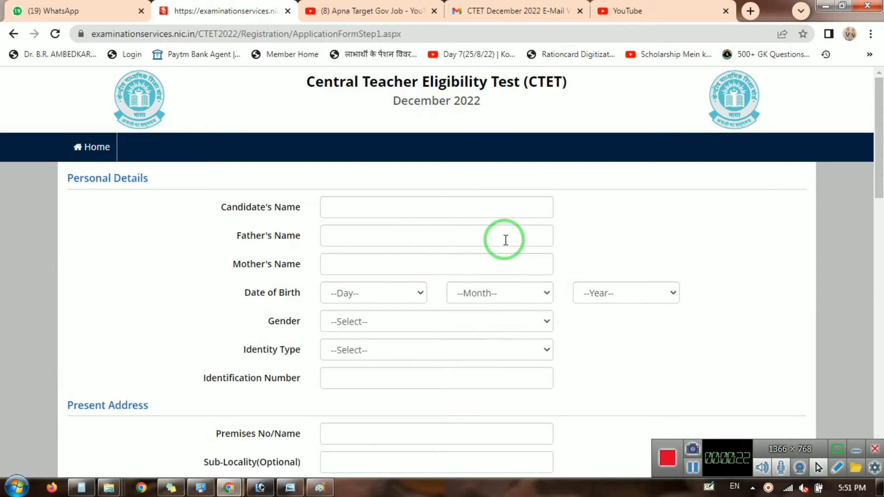
Enter the candidate's, father's and mother's names in capital letters.
{"action": "left_click", "coordinate": [401, 211]}
{"action": "type", "text": "k"}
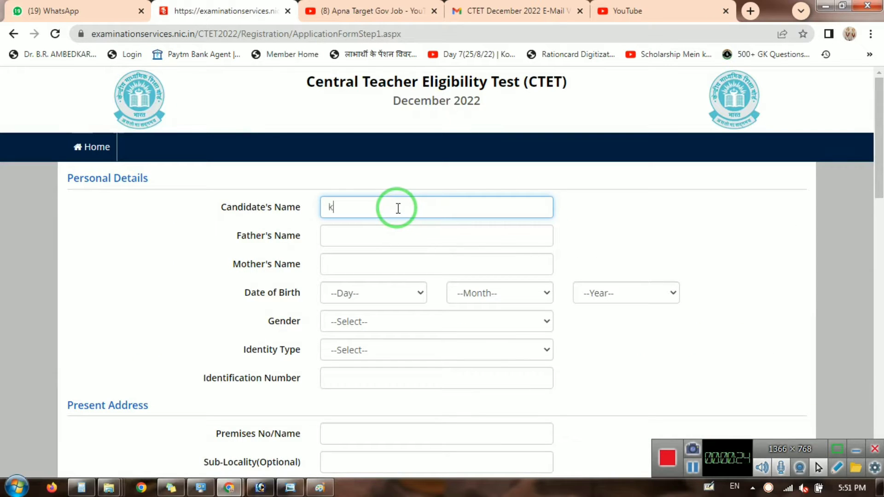
{"action": "type", "text": "m. chanchal"}
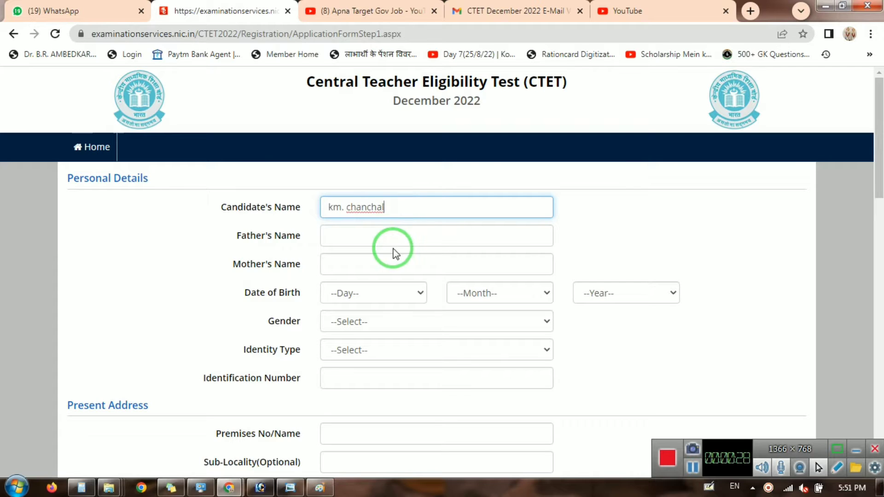
{"action": "left_click", "coordinate": [394, 243]}
{"action": "left_click", "coordinate": [398, 205]}
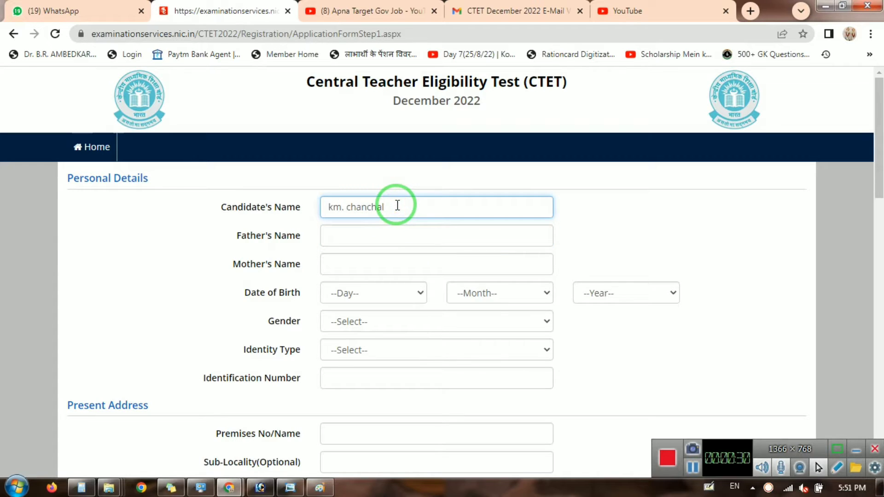
{"action": "key", "text": "BackSpace"}
{"action": "key", "text": "BackSpace"}
{"action": "key", "text": "BackSpace"}
{"action": "key", "text": "BackSpace"}
{"action": "key", "text": "BackSpace"}
{"action": "key", "text": "BackSpace"}
{"action": "key", "text": "BackSpace"}
{"action": "key", "text": "BackSpace"}
{"action": "key", "text": "BackSpace"}
{"action": "key", "text": "BackSpace"}
{"action": "key", "text": "BackSpace"}
{"action": "key", "text": "BackSpace"}
{"action": "type", "text": "KM. CHANCHAL"}
{"action": "key", "text": "Tab"}
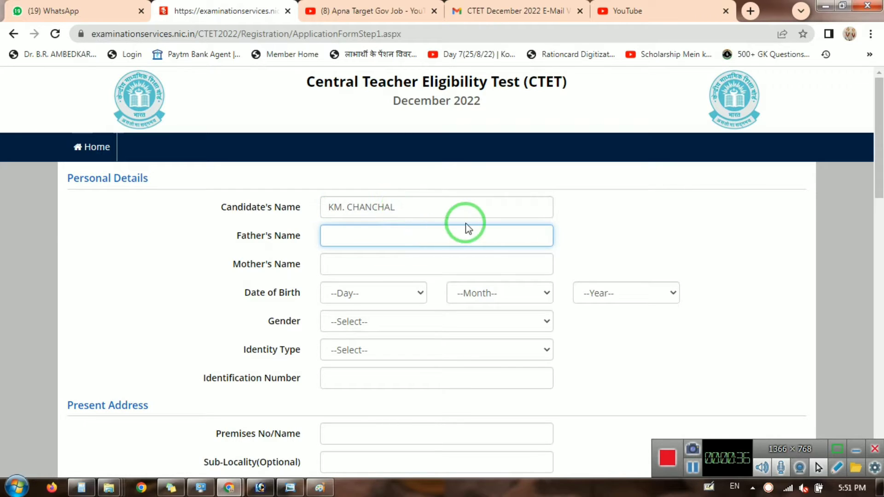
{"action": "type", "text": "PAVAN"}
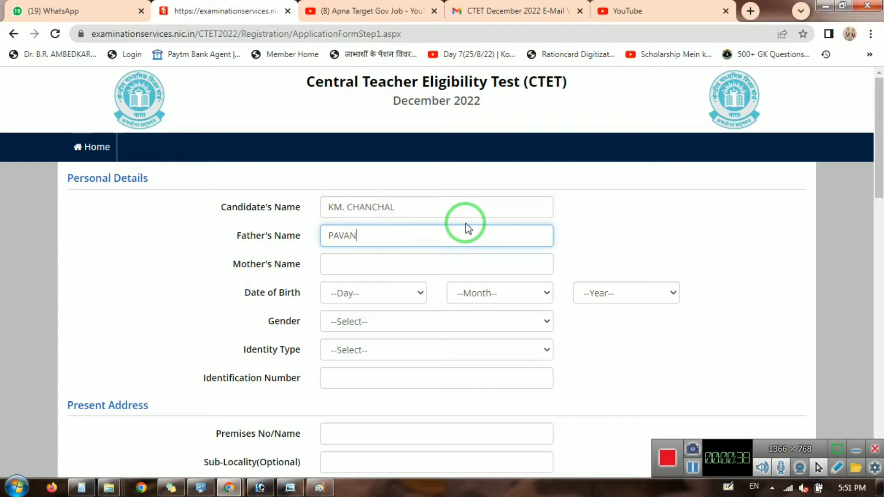
{"action": "key", "text": "Tab"}
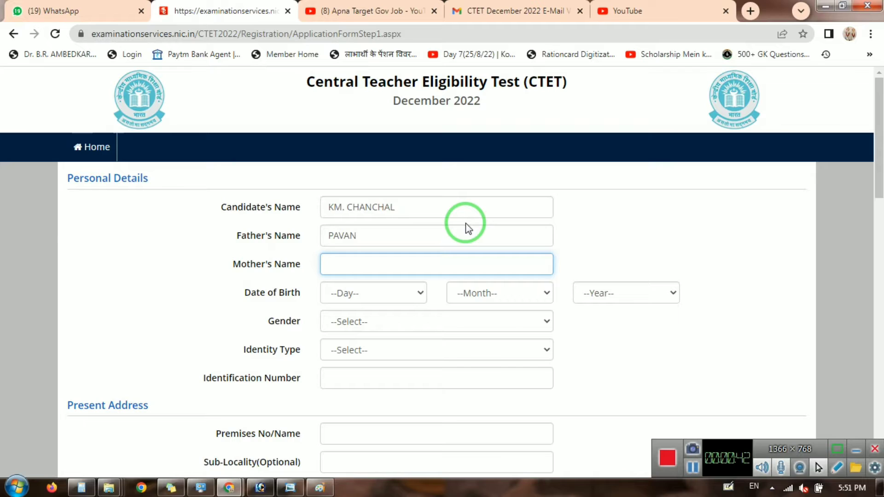
{"action": "type", "text": "HA"}
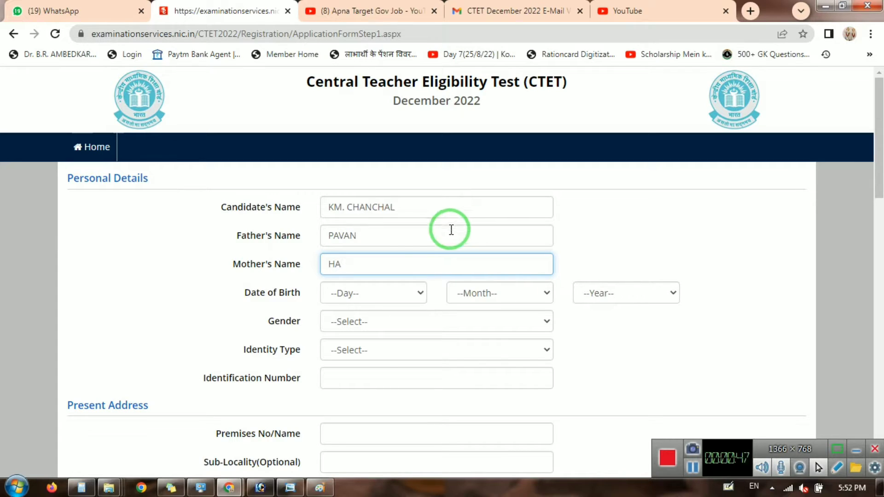
{"action": "double_click", "coordinate": [416, 237]}
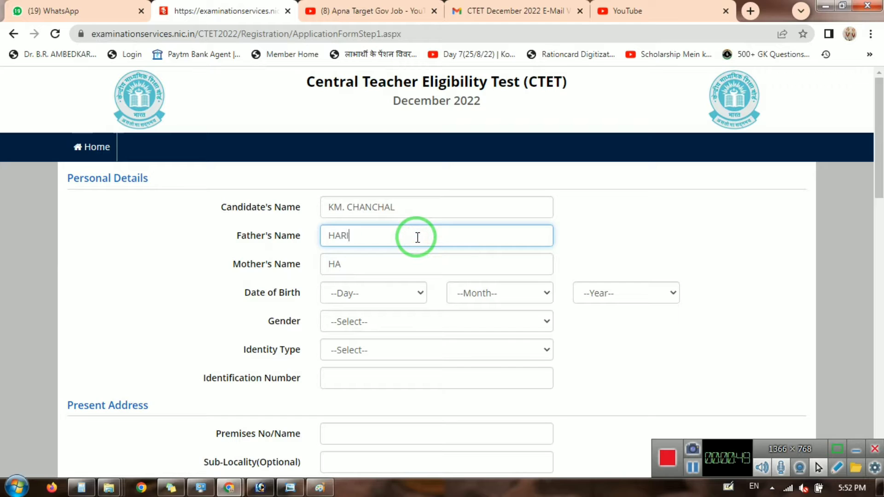
{"action": "key", "text": "Tab"}
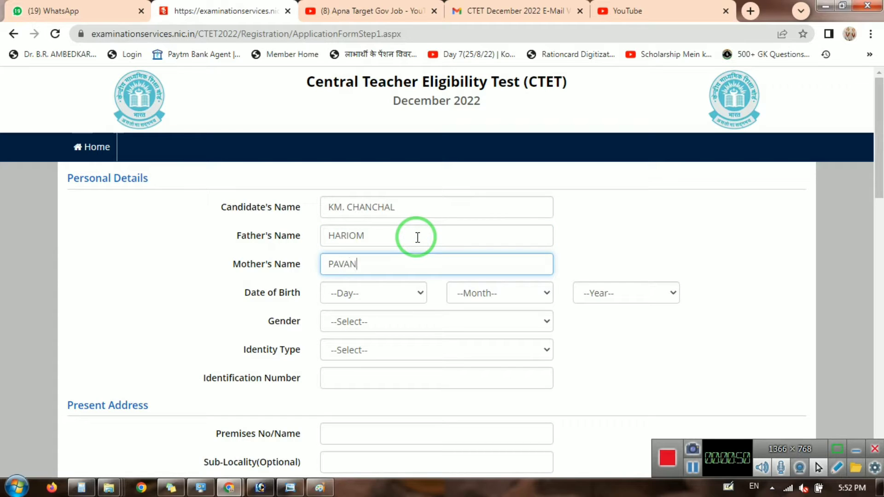
{"action": "key", "text": "Tab"}
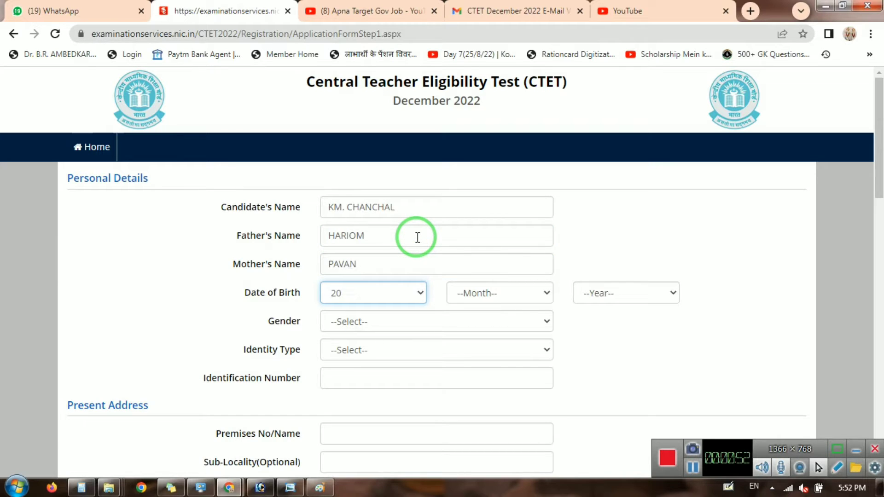
{"action": "key", "text": "Tab"}
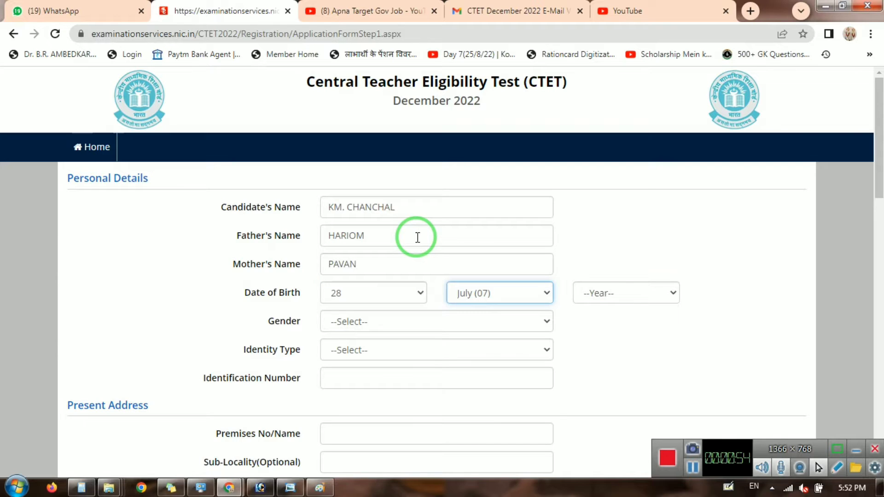
{"action": "key", "text": "Tab"}
{"action": "key", "text": "Tab"}
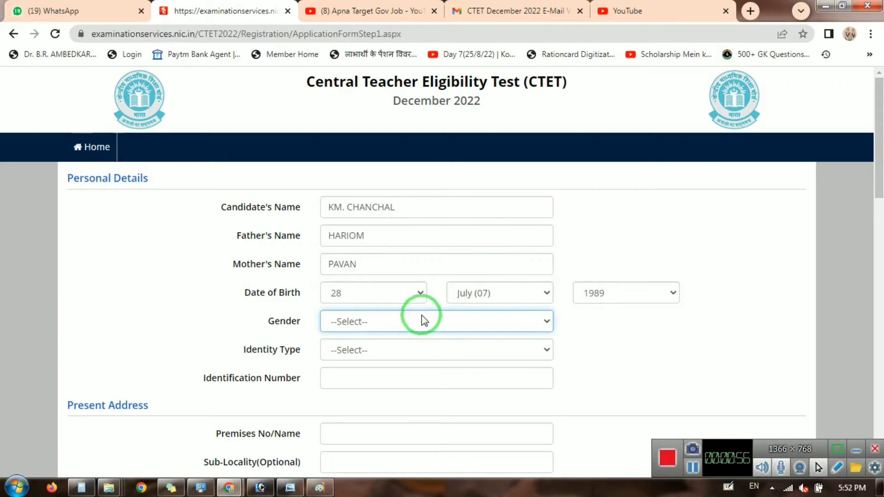
{"action": "key", "text": "Tab"}
Choose 'Any Other Valid Govt Identity with photograph' as identity type and enter the identity number.
{"action": "left_click", "coordinate": [405, 349]}
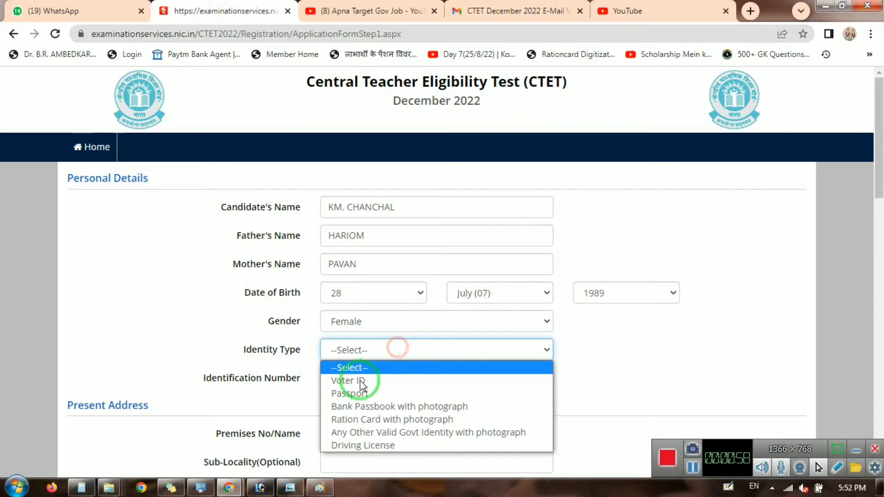
{"action": "left_click", "coordinate": [366, 432]}
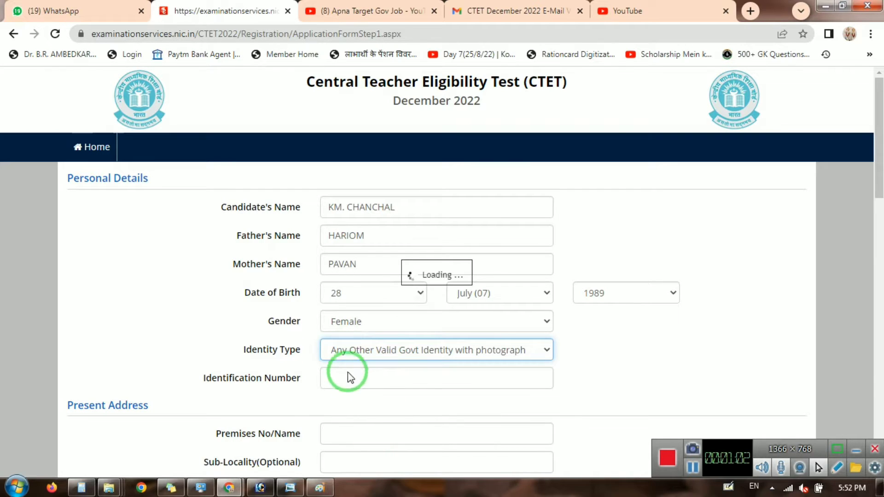
{"action": "left_click", "coordinate": [416, 353]}
{"action": "left_click", "coordinate": [417, 354]}
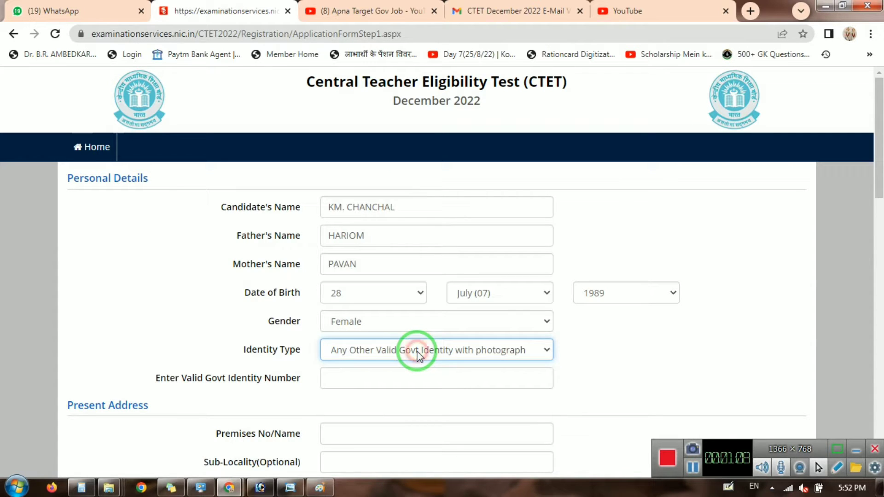
{"action": "left_click", "coordinate": [417, 355]}
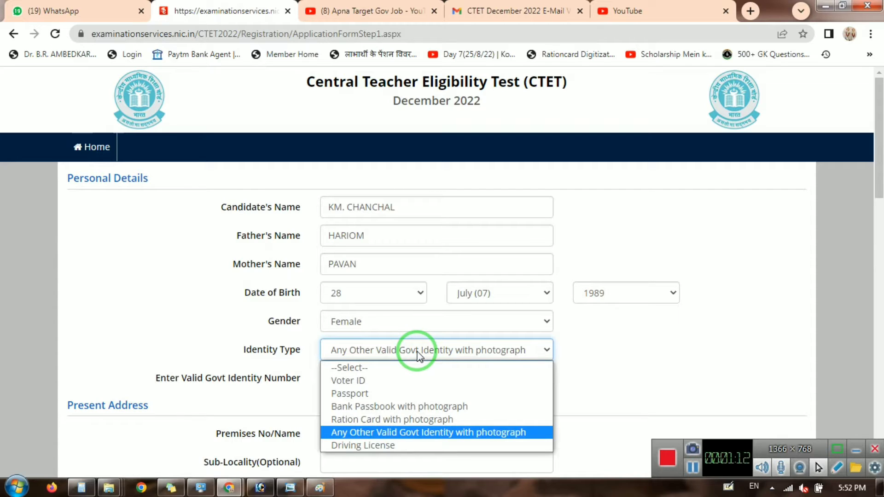
{"action": "left_click", "coordinate": [418, 355]}
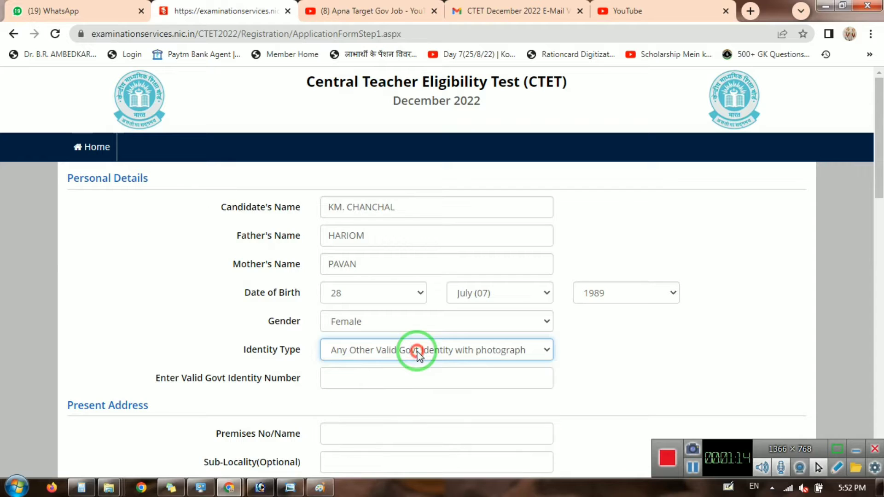
{"action": "left_click", "coordinate": [398, 375]}
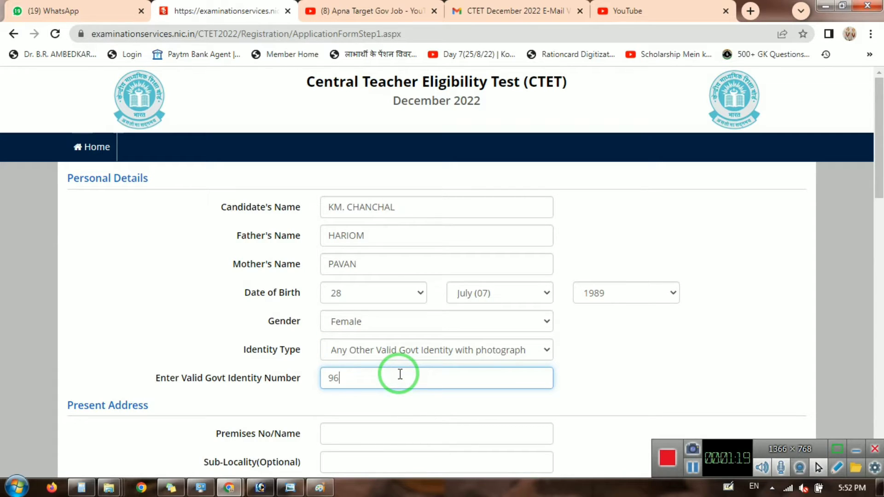
{"action": "key", "text": "Tab"}
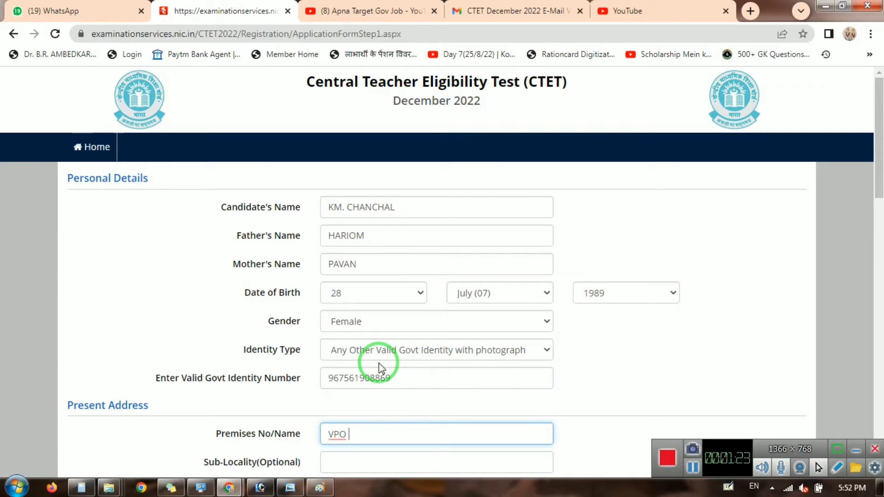
Fill in the present address premises and locality, with country set to India.
{"action": "key", "text": "Tab"}
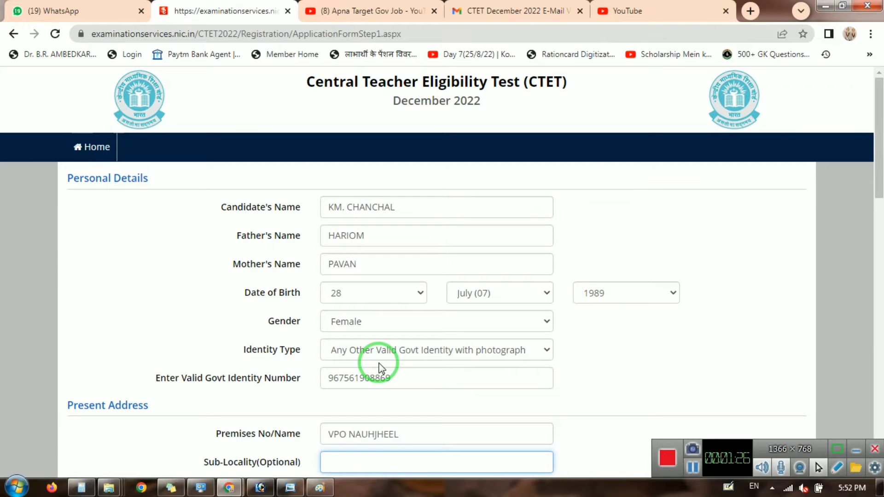
{"action": "scroll", "coordinate": [389, 341], "scroll_direction": "down", "scroll_amount": 1}
{"action": "key", "text": "Tab"}
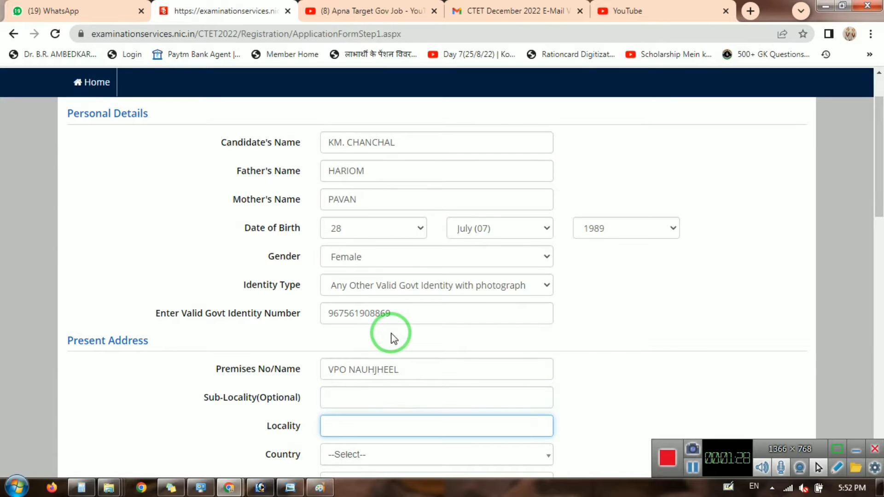
{"action": "type", "text": "MATHURA"}
{"action": "key", "text": "Tab"}
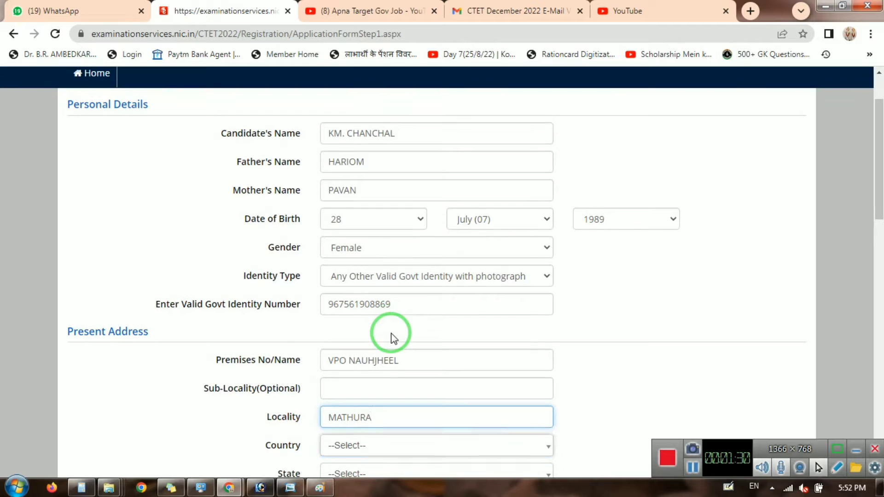
{"action": "type", "text": "Ind"}
{"action": "key", "text": "Return"}
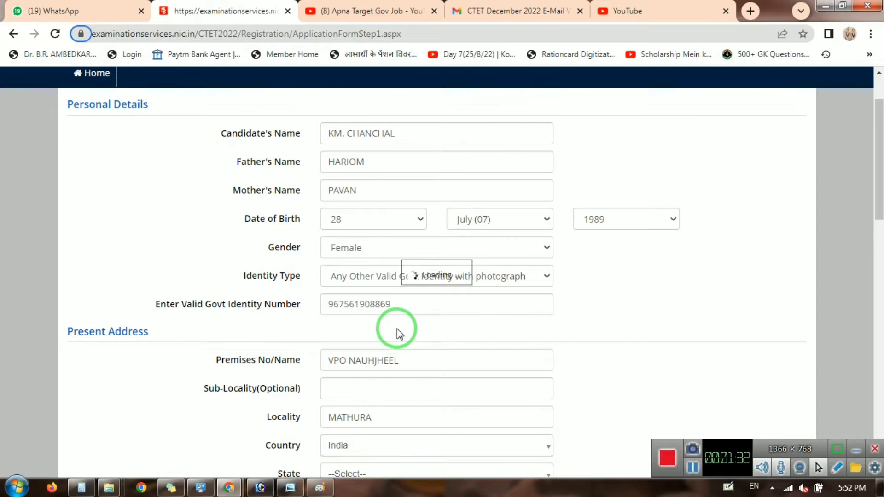
Select Uttar Pradesh as state, choose the district, and enter the pin code.
{"action": "scroll", "coordinate": [412, 313], "scroll_direction": "down", "scroll_amount": 3}
{"action": "scroll", "coordinate": [390, 328], "scroll_direction": "down", "scroll_amount": 1}
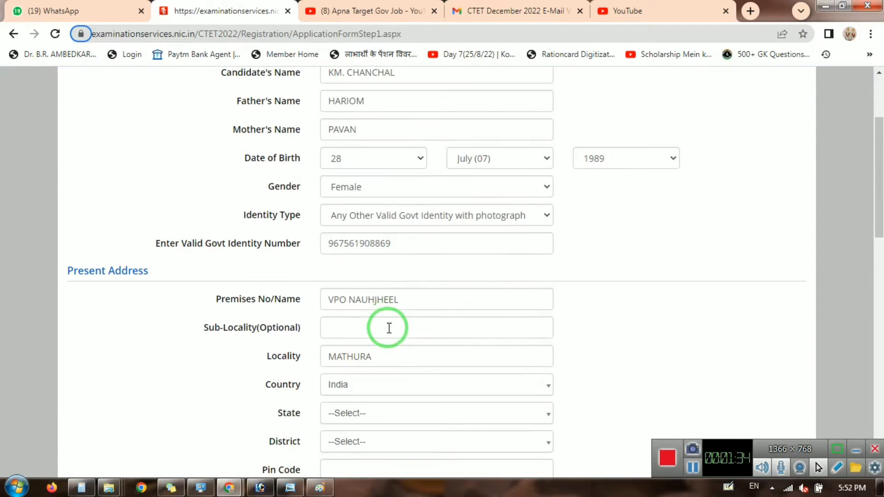
{"action": "left_click", "coordinate": [388, 407]}
{"action": "type", "text": "utta"}
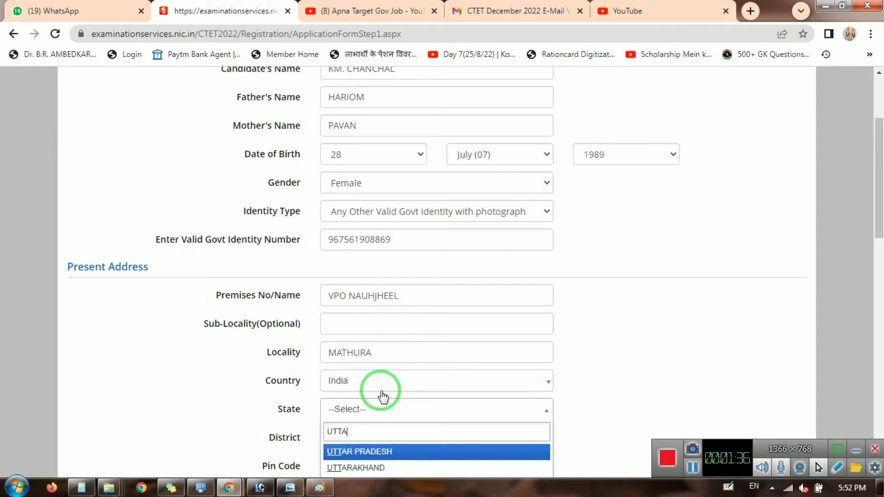
{"action": "key", "text": "Return"}
{"action": "scroll", "coordinate": [432, 300], "scroll_direction": "down", "scroll_amount": 3}
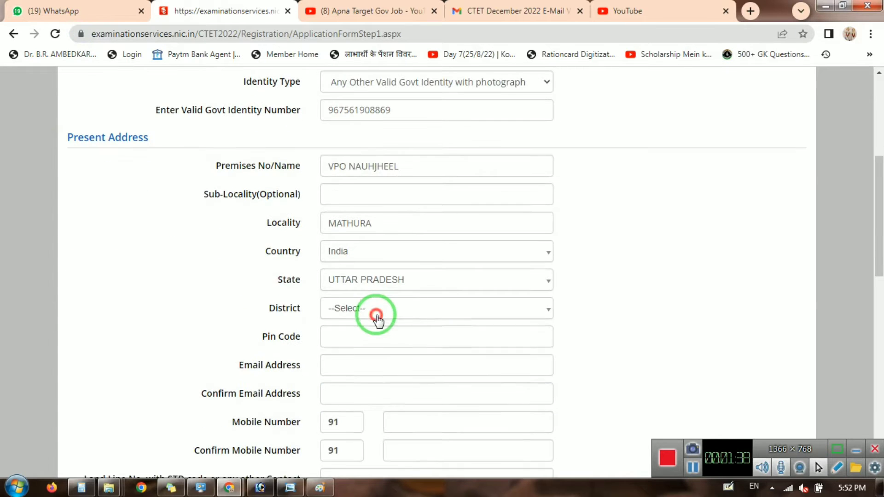
{"action": "left_click", "coordinate": [375, 315]}
{"action": "type", "text": "math"}
{"action": "key", "text": "Return"}
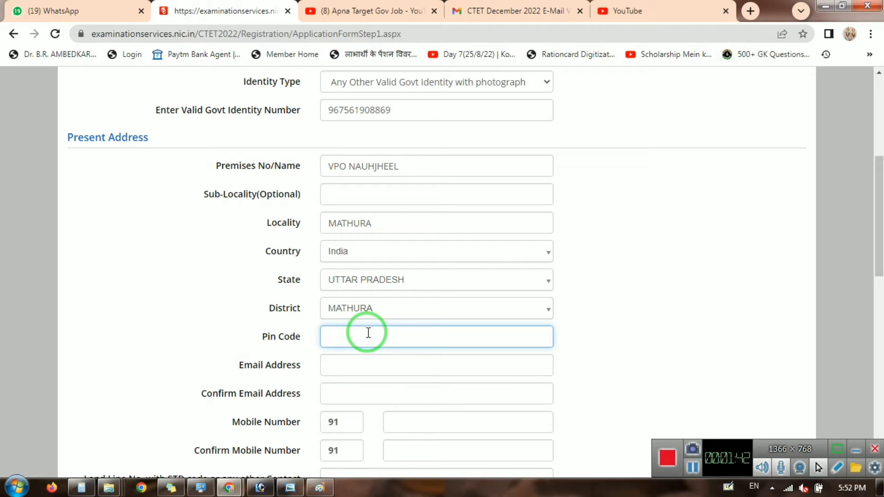
{"action": "type", "text": "281203"}
{"action": "key", "text": "Tab"}
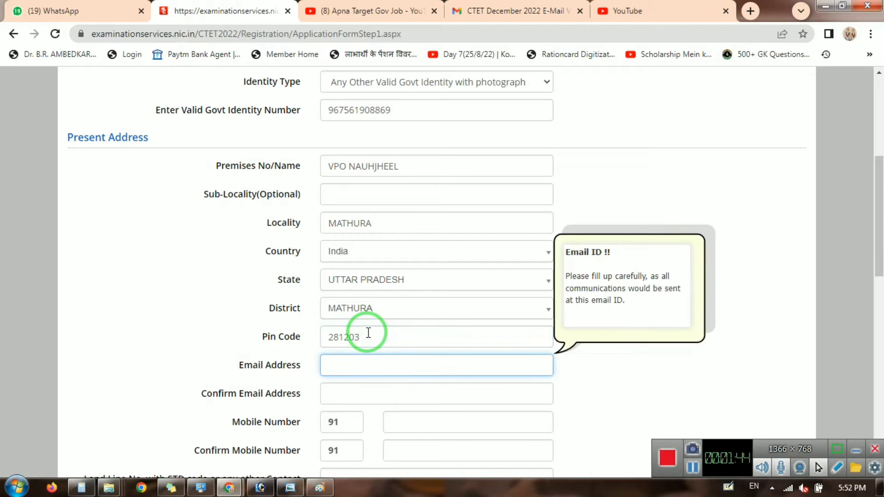
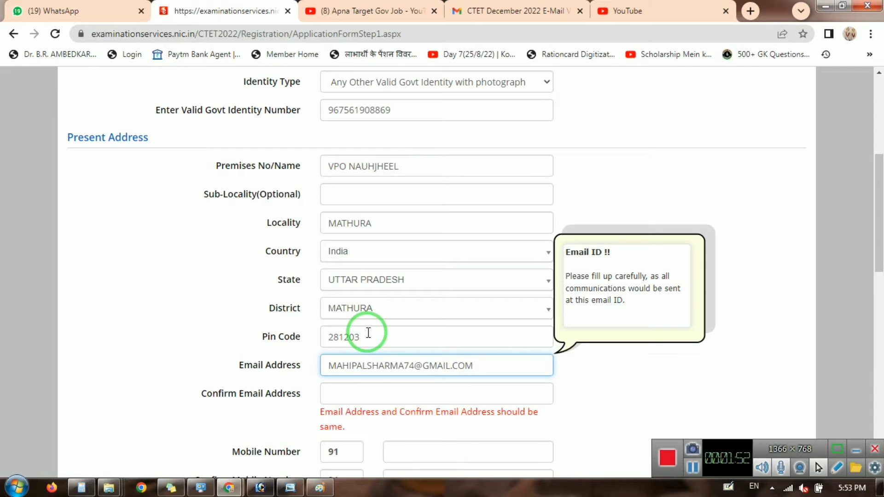
Enter the email address and confirm it in the second field.
{"action": "key", "text": "Tab"}
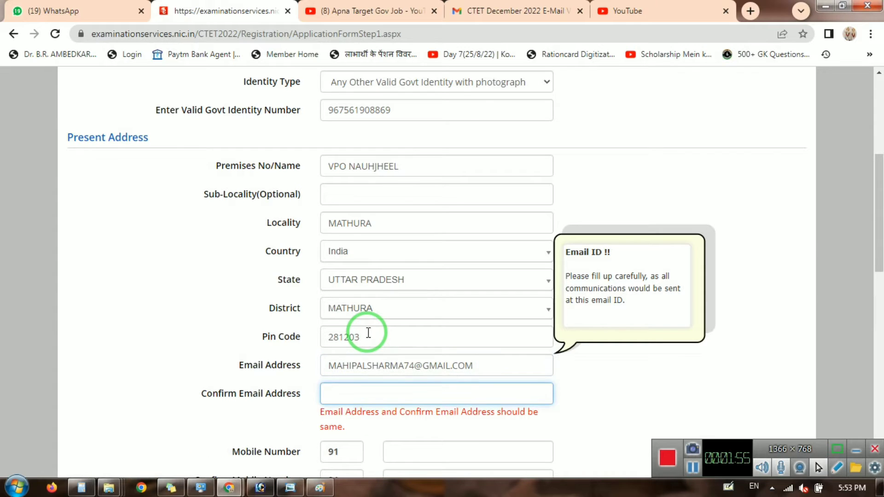
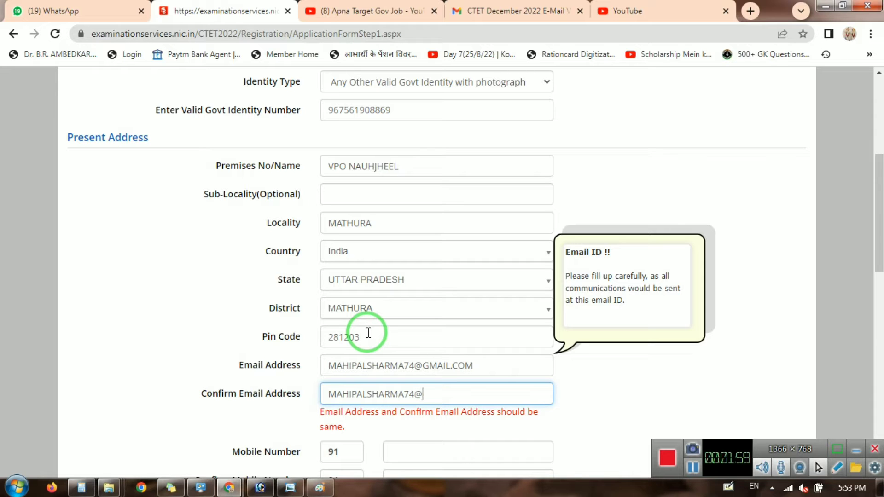
{"action": "key", "text": "Tab"}
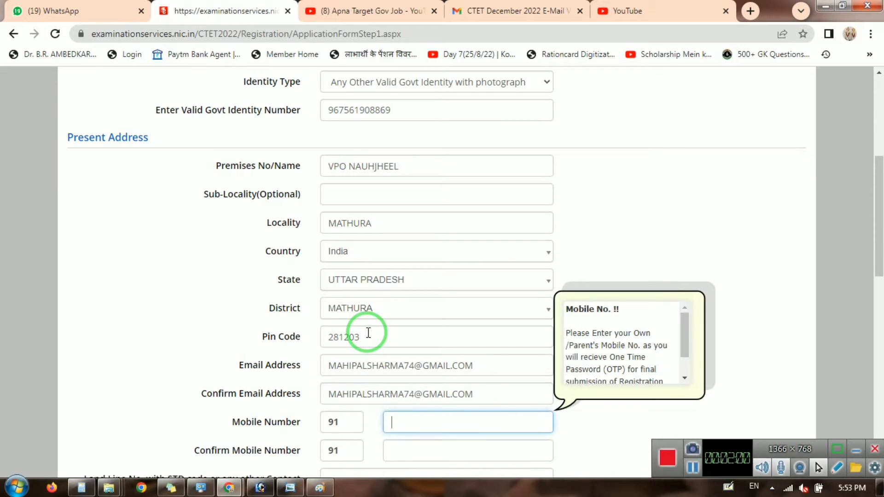
Enter and confirm the mobile number, and set permanent address same as present.
{"action": "scroll", "coordinate": [368, 330], "scroll_direction": "down", "scroll_amount": 4}
{"action": "left_click", "coordinate": [411, 232]}
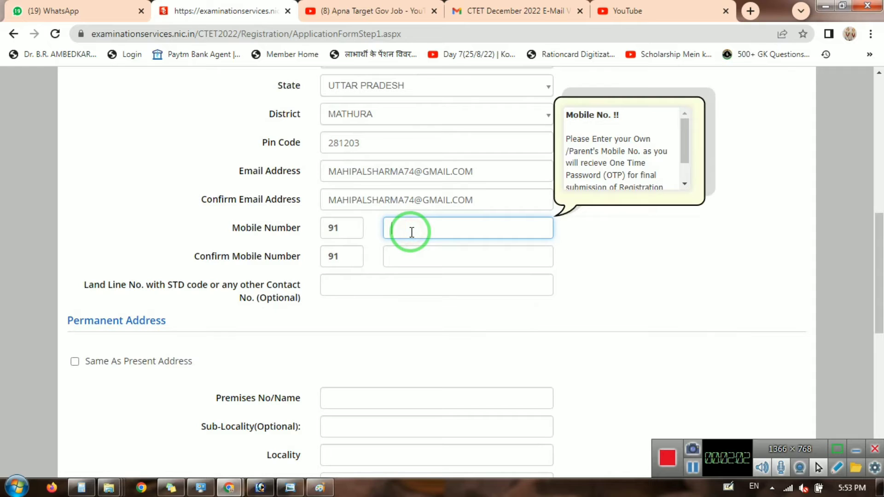
{"action": "type", "text": "90"}
{"action": "key", "text": "BackSpace"}
{"action": "key", "text": "Tab"}
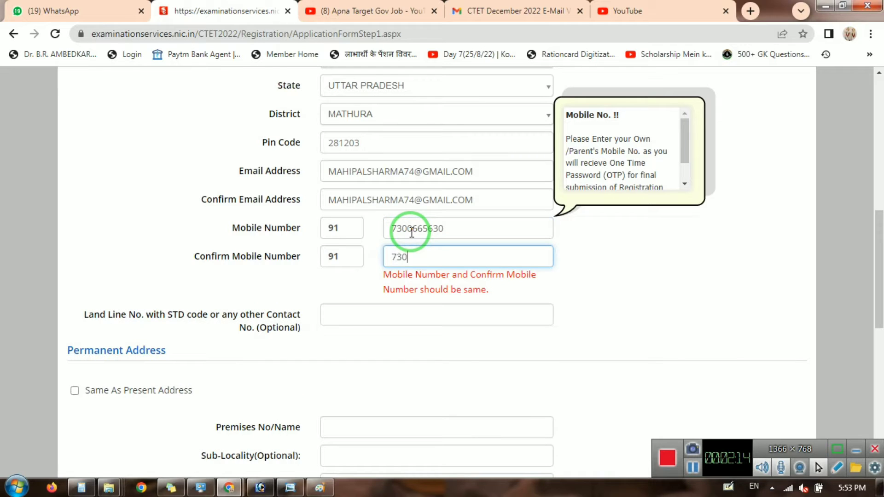
{"action": "key", "text": "Tab"}
{"action": "key", "text": "Tab"}
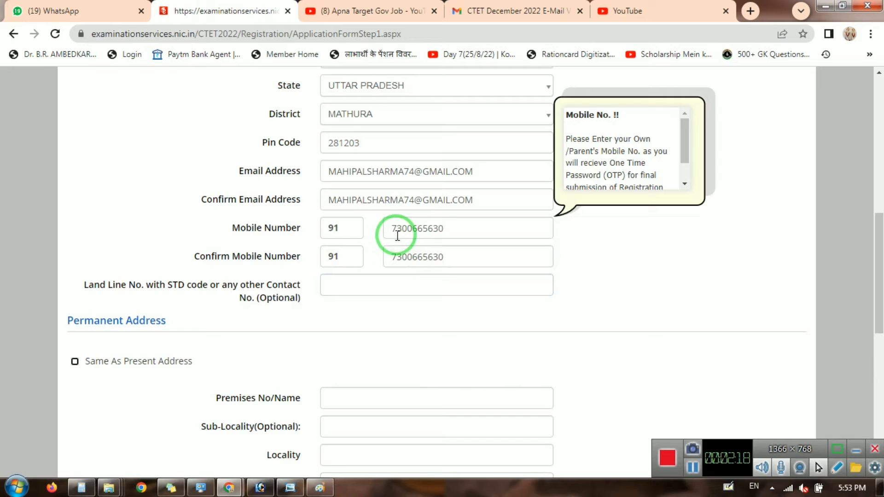
{"action": "key", "text": "space"}
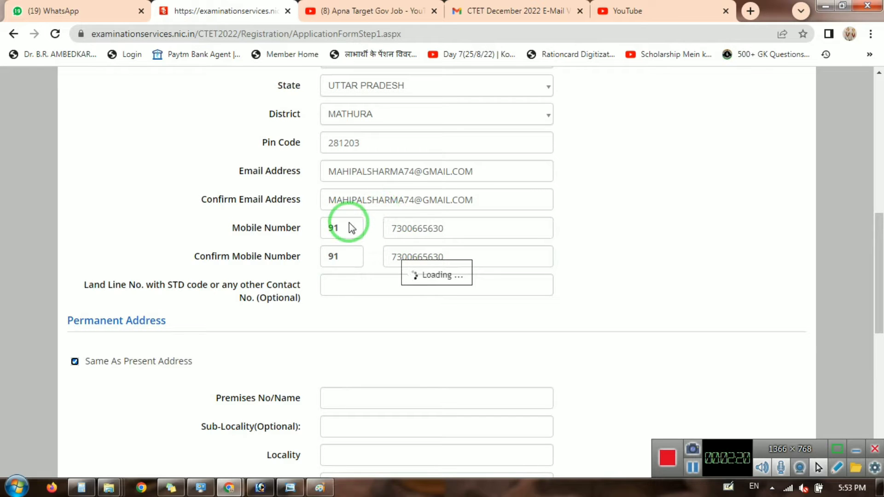
Enter the account password and confirm it.
{"action": "scroll", "coordinate": [383, 275], "scroll_direction": "down", "scroll_amount": 2}
{"action": "scroll", "coordinate": [382, 275], "scroll_direction": "down", "scroll_amount": 2}
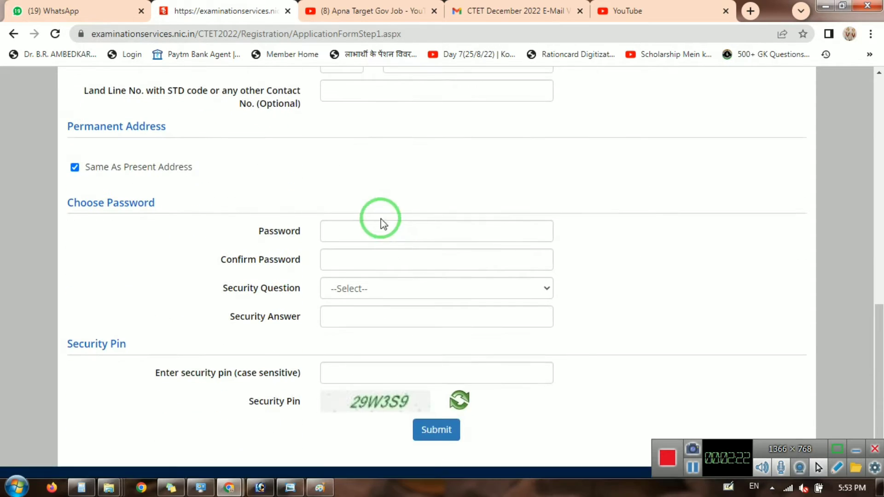
{"action": "left_click", "coordinate": [379, 220]}
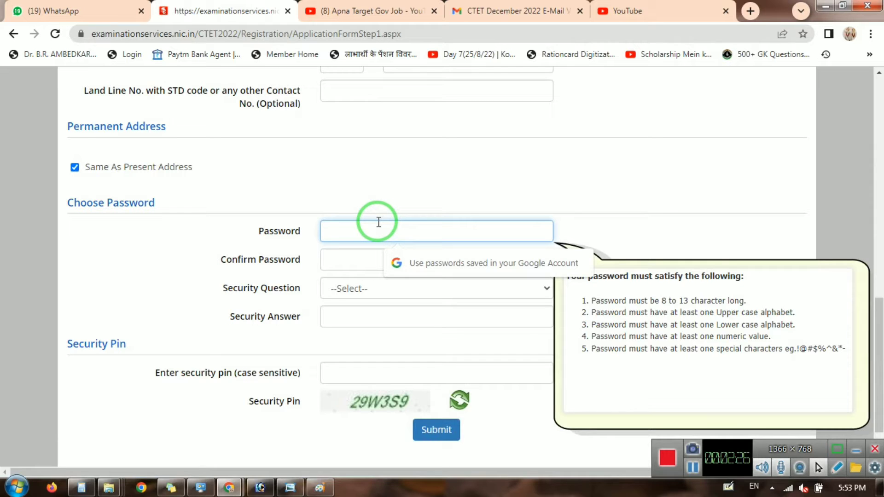
{"action": "type", "text": "******"}
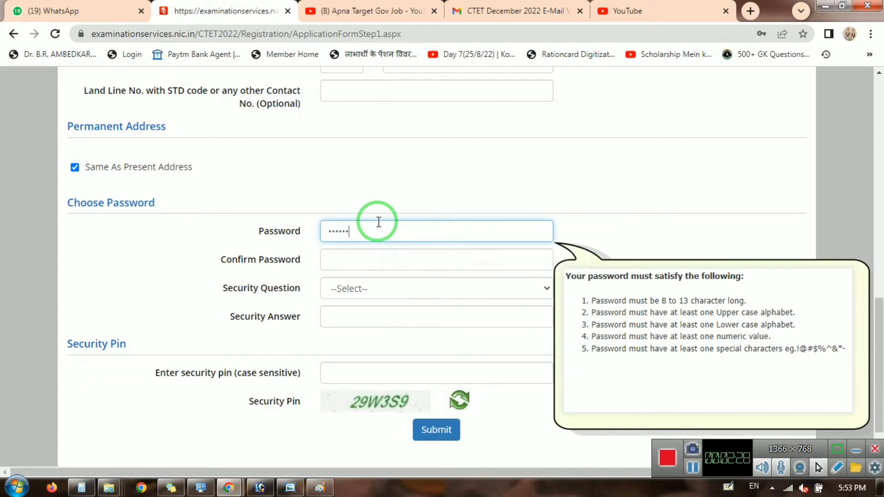
{"action": "type", "text": "**"}
{"action": "key", "text": "Tab"}
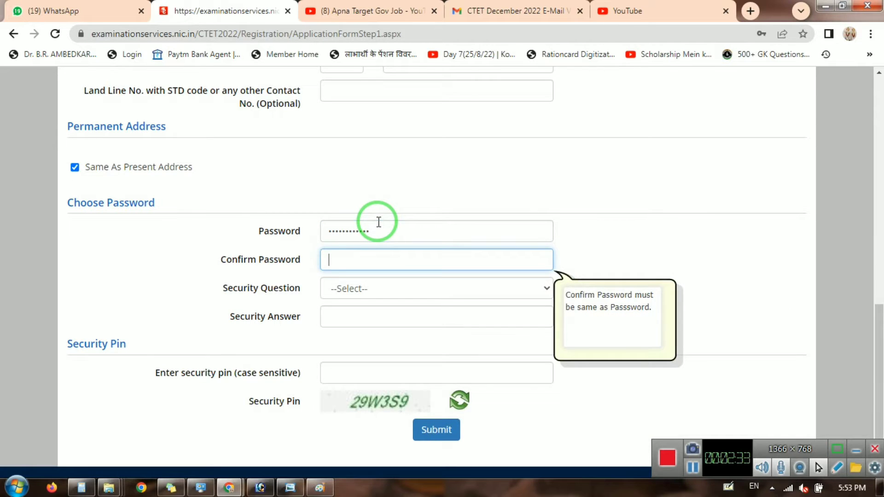
{"action": "type", "text": "********"}
{"action": "key", "text": "Tab"}
Pick the favourite-book security question, enter the answer and security pin, and submit.
{"action": "left_click", "coordinate": [418, 289]}
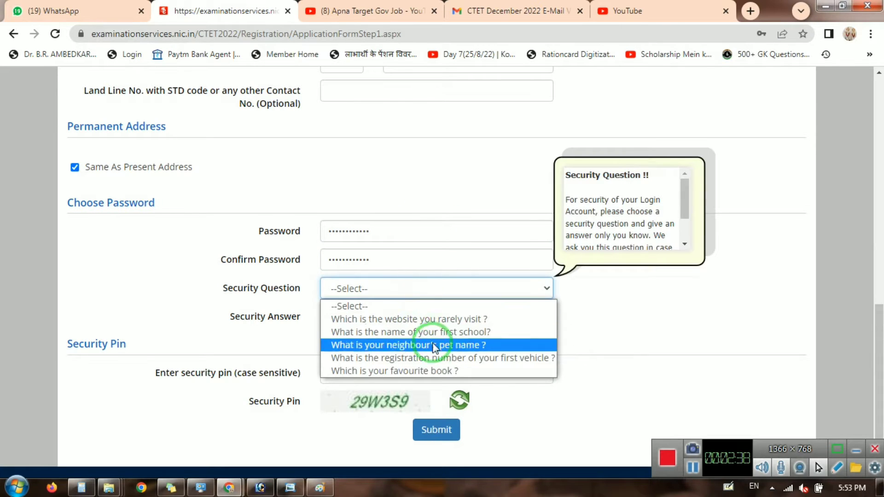
{"action": "left_click", "coordinate": [429, 370]}
{"action": "left_click", "coordinate": [396, 316]}
{"action": "type", "text": "*"}
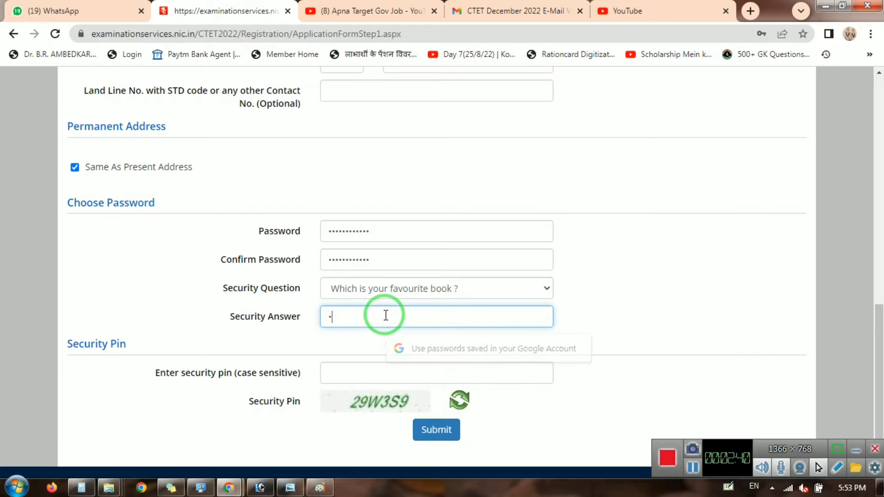
{"action": "type", "text": "***"}
{"action": "key", "text": "BackSpace"}
{"action": "key", "text": "BackSpace"}
{"action": "key", "text": "BackSpace"}
{"action": "key", "text": "BackSpace"}
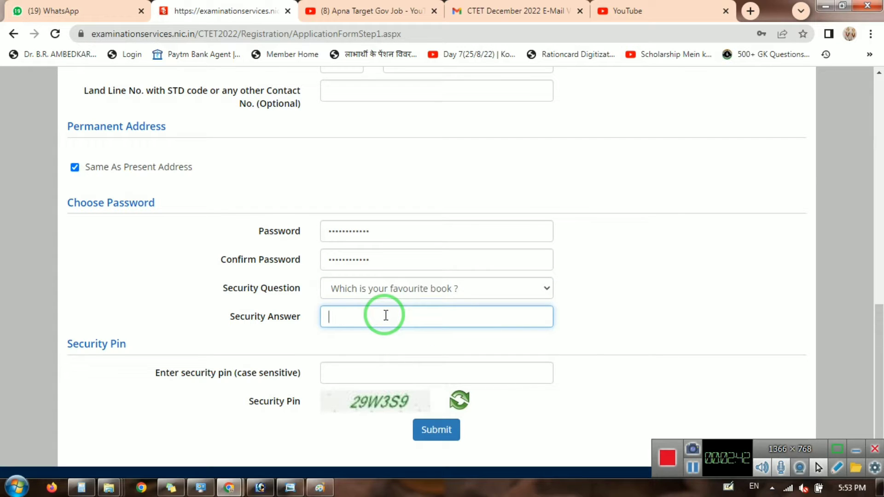
{"action": "type", "text": "****"}
{"action": "key", "text": "Tab"}
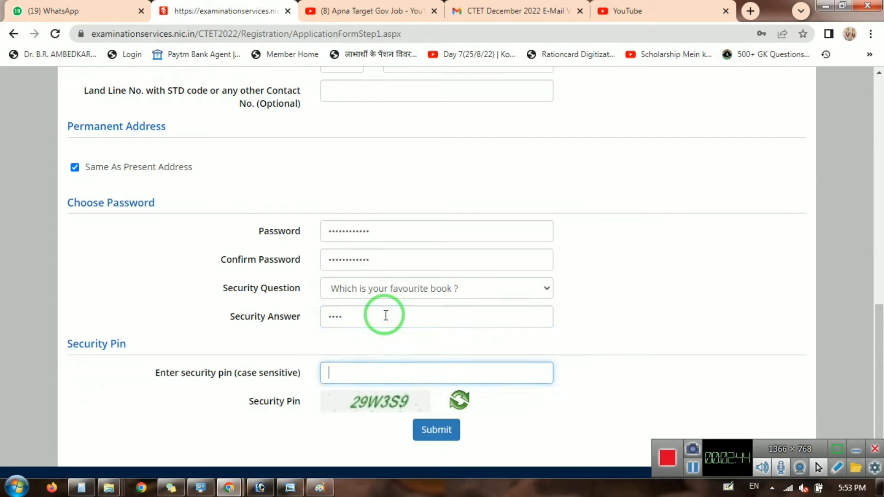
{"action": "type", "text": "29W3S9"}
{"action": "left_click", "coordinate": [430, 428]}
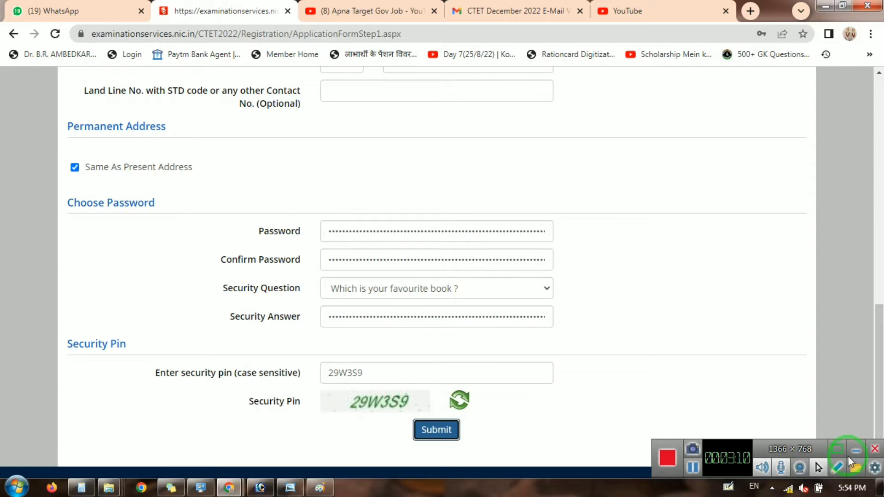
Dismiss the password-length warning, re-enter and confirm a new password, and resubmit.
{"action": "left_click", "coordinate": [787, 489]}
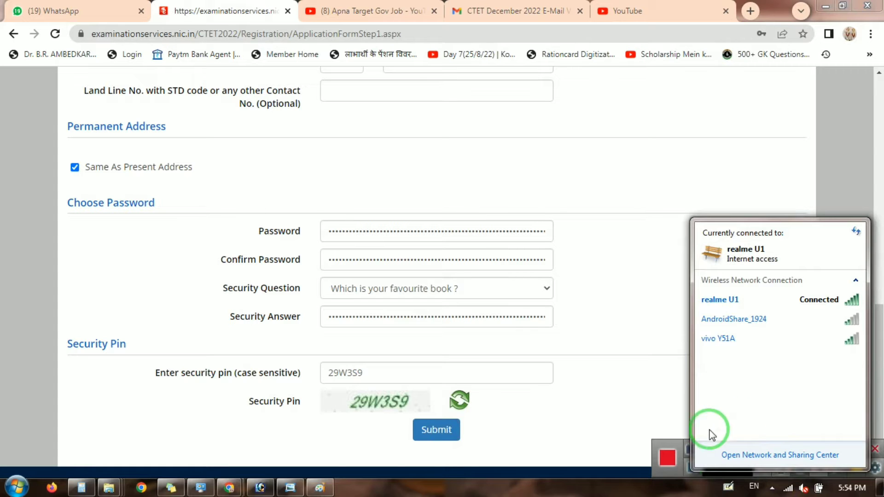
{"action": "left_click", "coordinate": [436, 430]}
{"action": "left_click", "coordinate": [557, 107]}
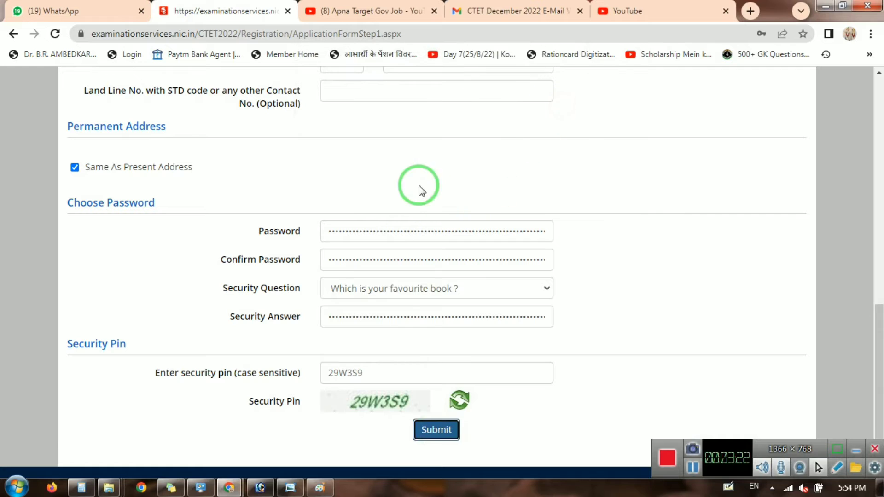
{"action": "double_click", "coordinate": [395, 226]}
{"action": "type", "text": "••••••••"}
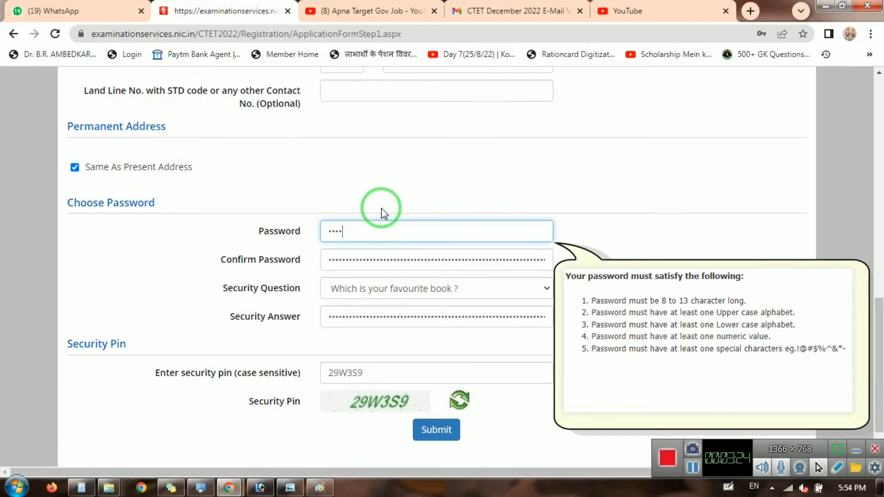
{"action": "type", "text": "••••"}
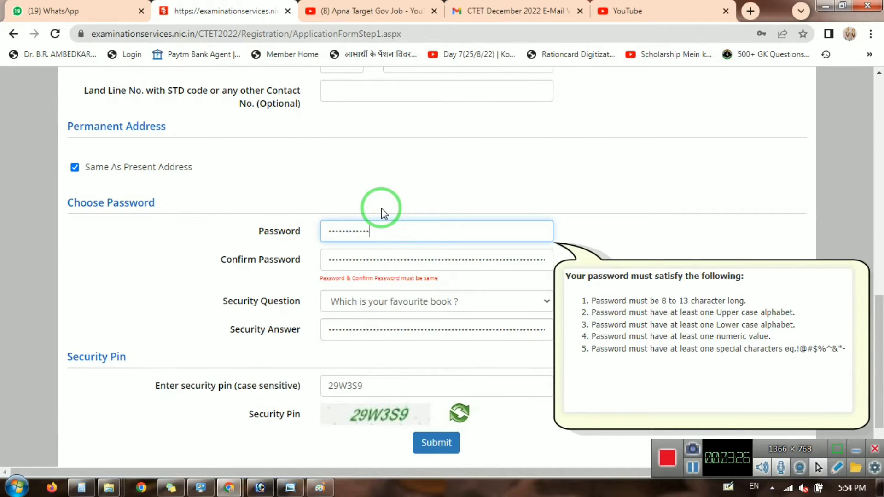
{"action": "key", "text": "Tab"}
{"action": "type", "text": "•••••••••••"}
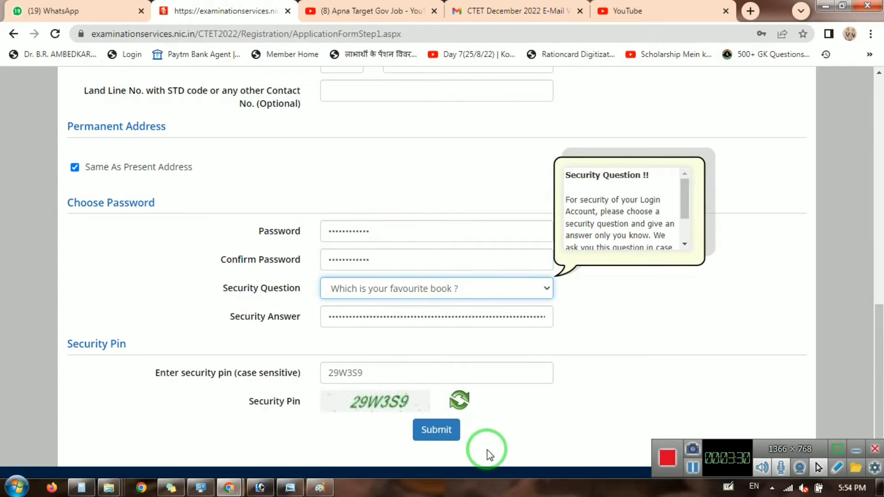
{"action": "left_click", "coordinate": [436, 430]}
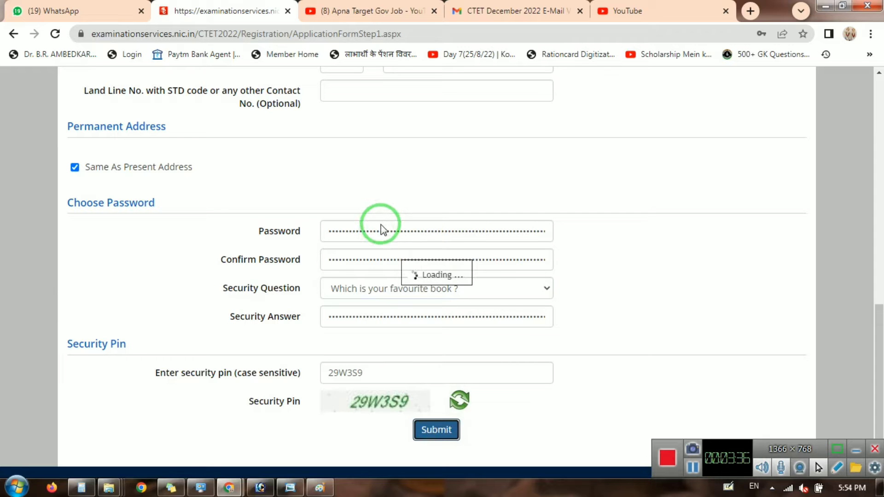
Reconnect to a different Wi-Fi network and submit the registration form again.
{"action": "scroll", "coordinate": [408, 239], "scroll_direction": "down", "scroll_amount": 1}
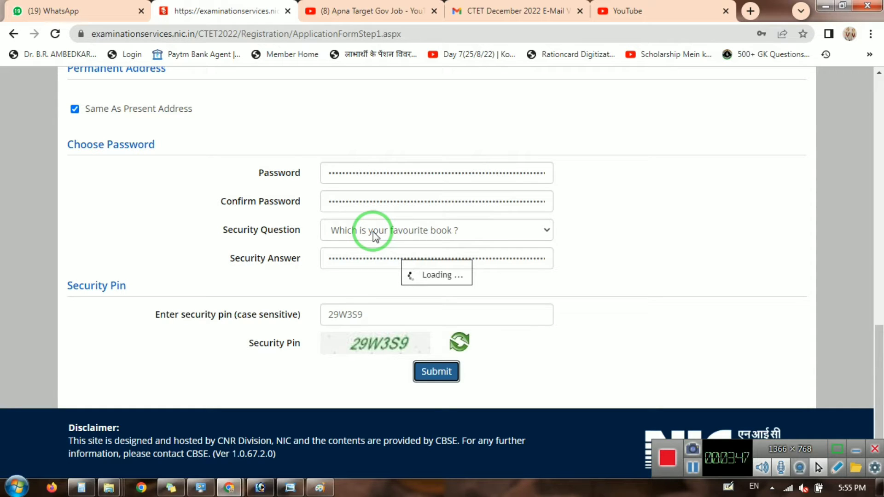
{"action": "left_click", "coordinate": [785, 494]}
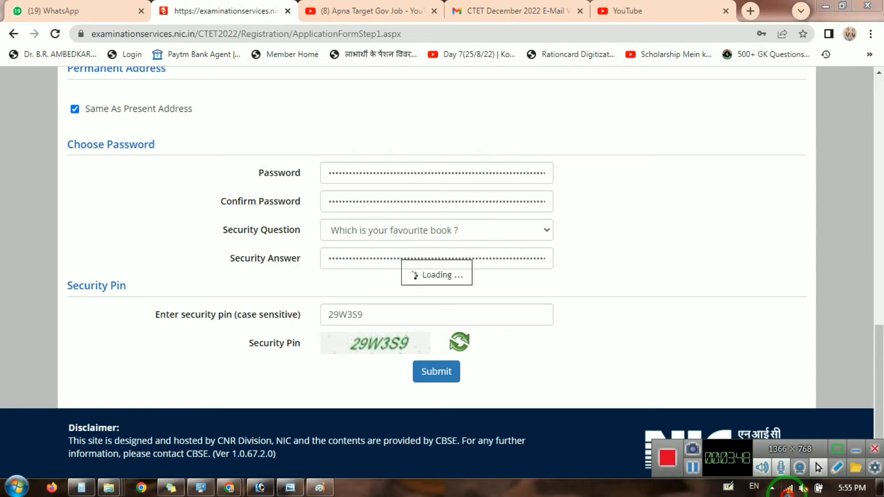
{"action": "left_click", "coordinate": [782, 319]}
{"action": "left_click", "coordinate": [822, 339]}
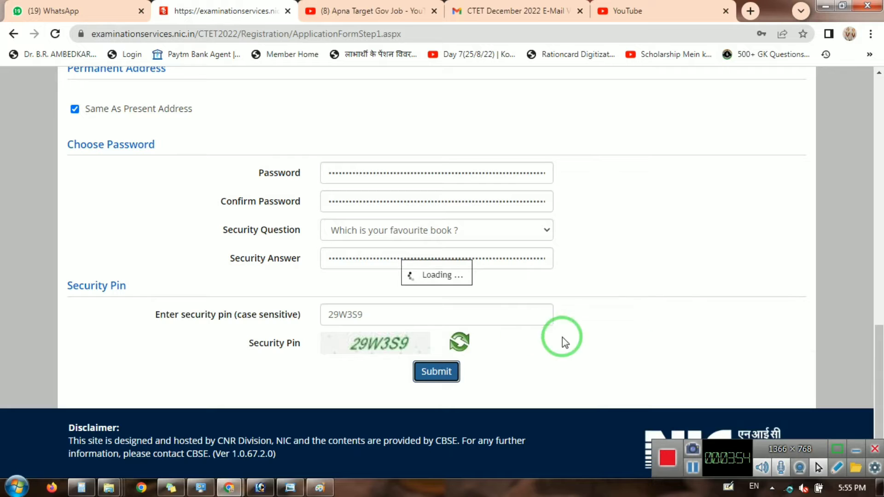
{"action": "left_click", "coordinate": [788, 489]}
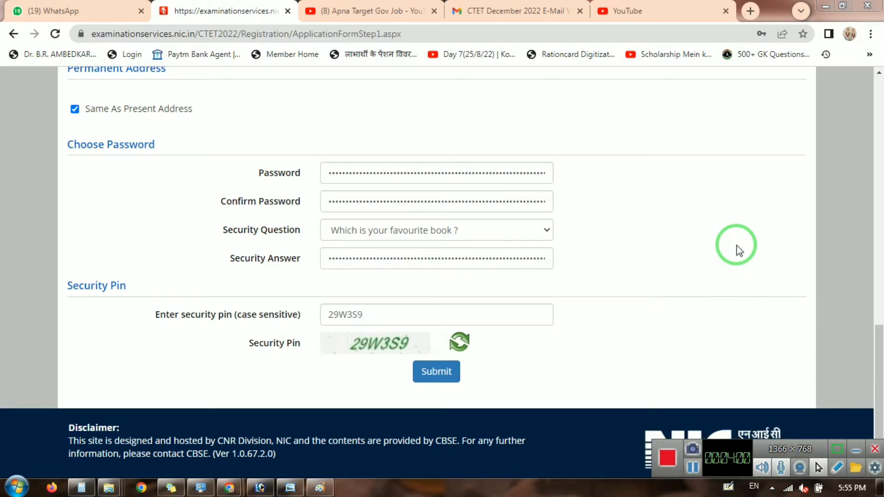
{"action": "left_click", "coordinate": [442, 371]}
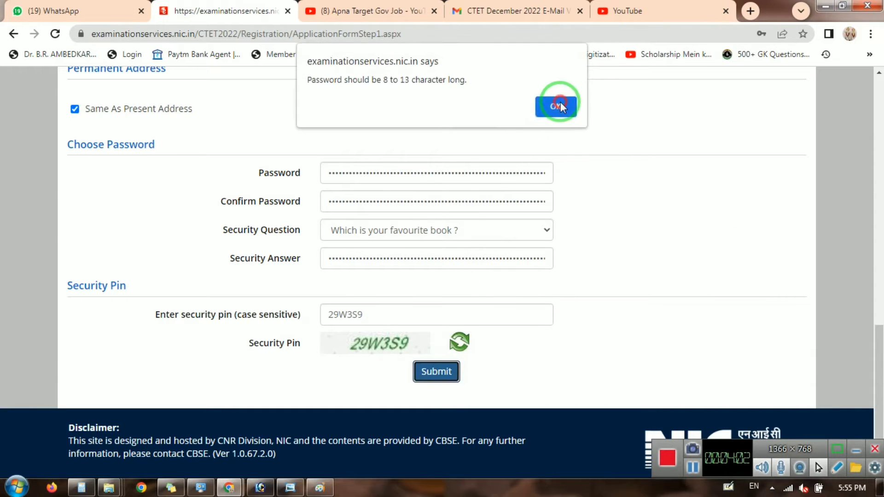
Dismiss the alert, replace the password and its confirmation with a shorter one, and resubmit.
{"action": "left_click", "coordinate": [559, 103]}
{"action": "double_click", "coordinate": [406, 167]}
{"action": "type", "text": "•"}
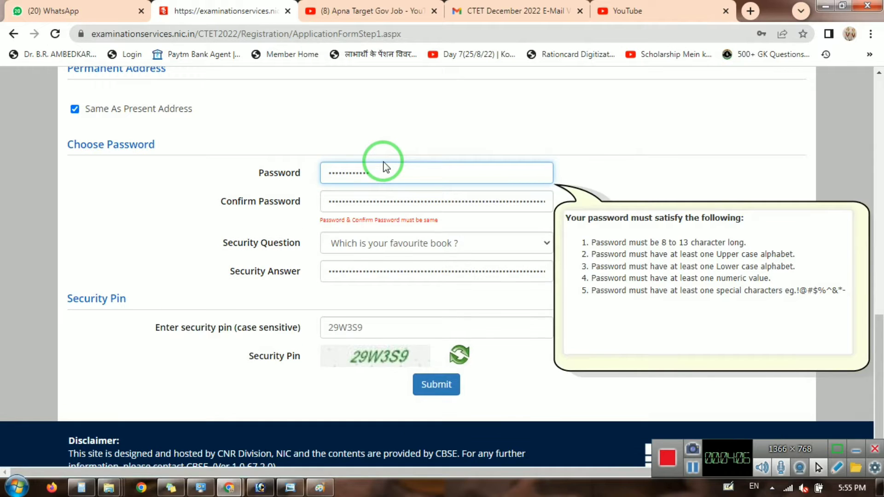
{"action": "key", "text": "Tab"}
{"action": "type", "text": "••"}
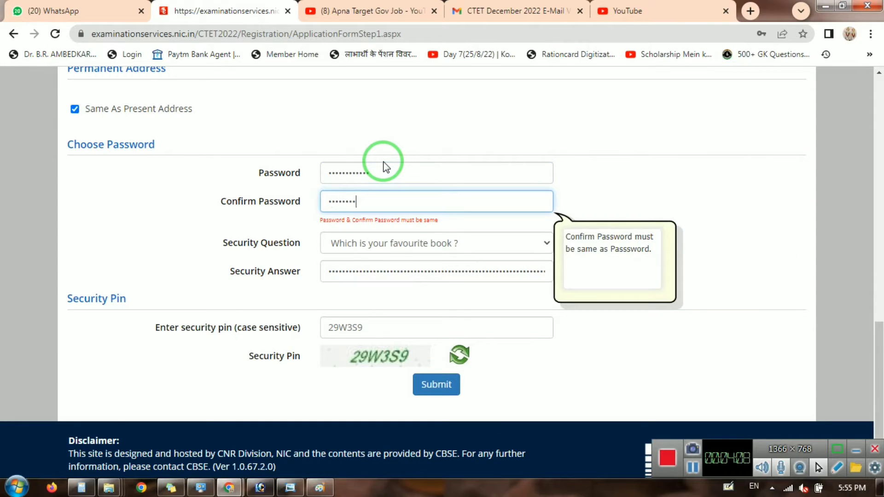
{"action": "key", "text": "Tab"}
{"action": "left_click", "coordinate": [437, 372]}
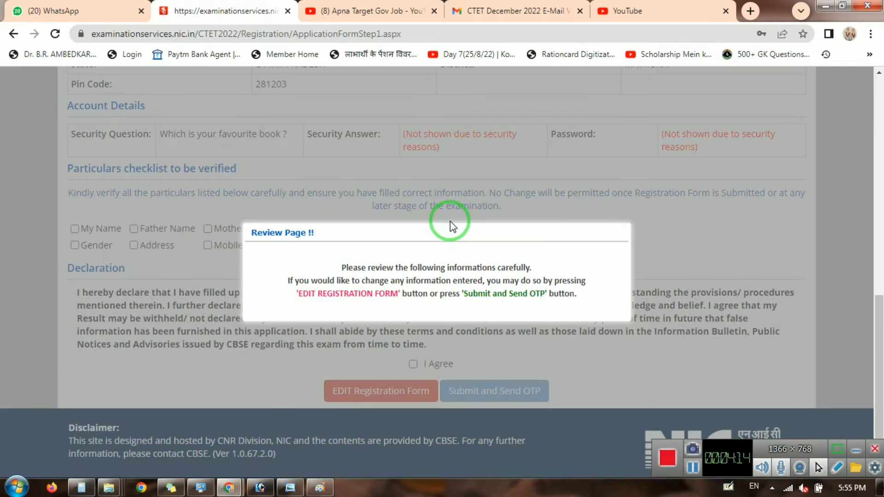
Close the review notice and tick all eight particulars, from My Name to Email ID, as verified.
{"action": "left_click", "coordinate": [628, 238]}
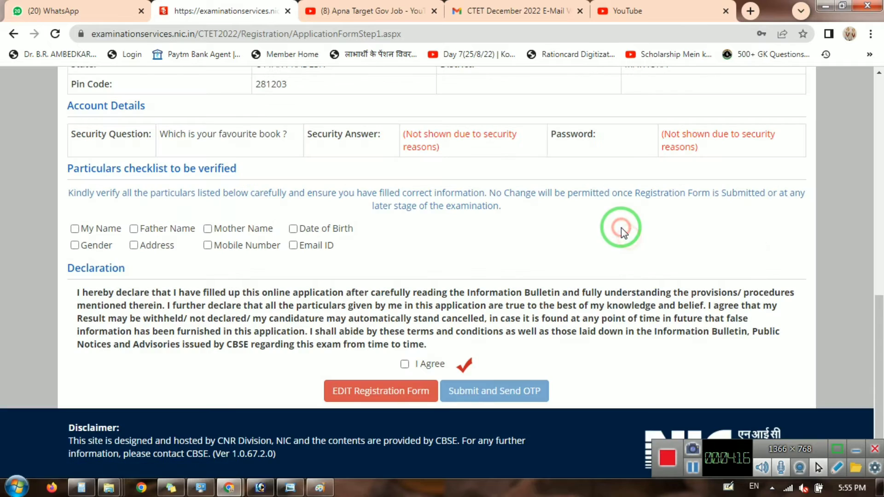
{"action": "scroll", "coordinate": [620, 227], "scroll_direction": "up", "scroll_amount": 15}
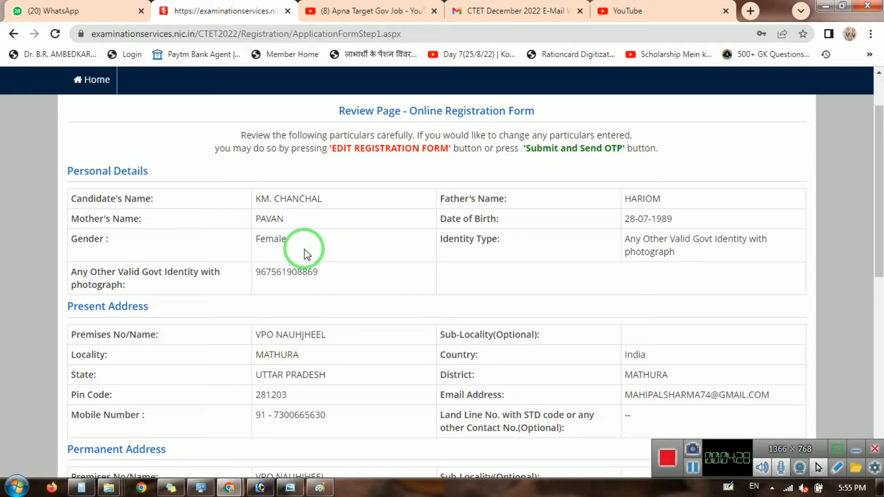
{"action": "scroll", "coordinate": [460, 221], "scroll_direction": "down", "scroll_amount": 4}
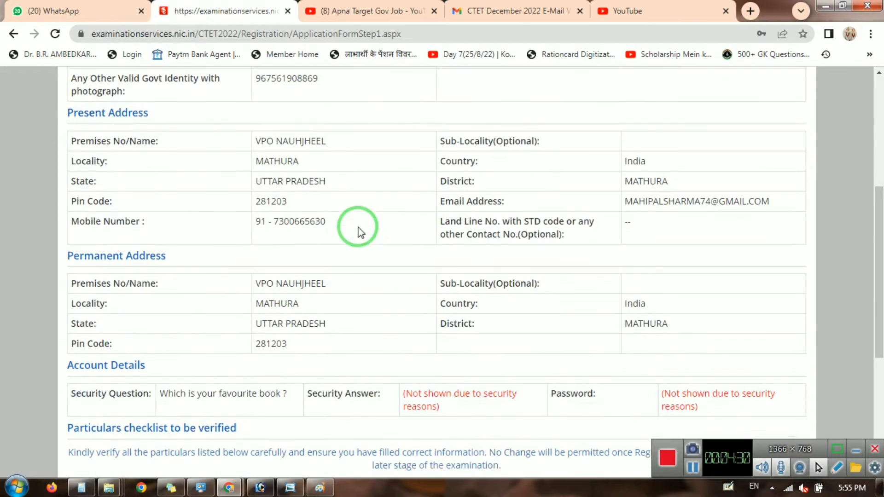
{"action": "scroll", "coordinate": [318, 184], "scroll_direction": "up", "scroll_amount": 4}
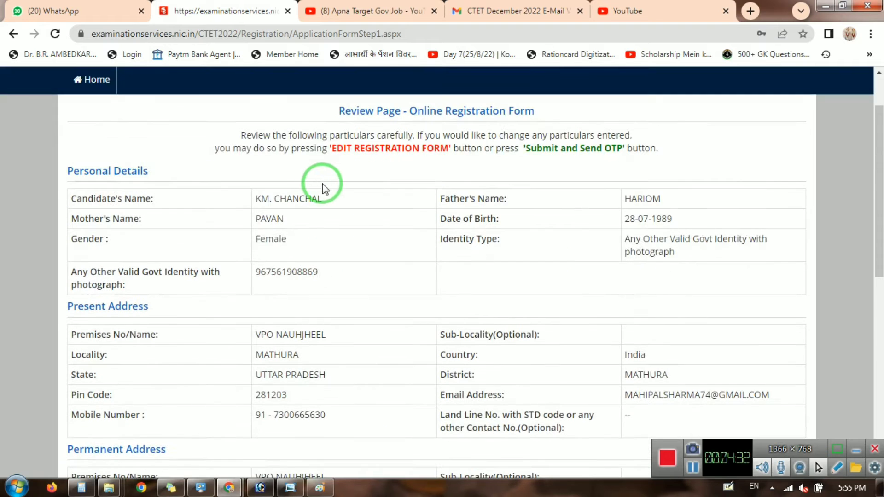
{"action": "scroll", "coordinate": [258, 230], "scroll_direction": "down", "scroll_amount": 5}
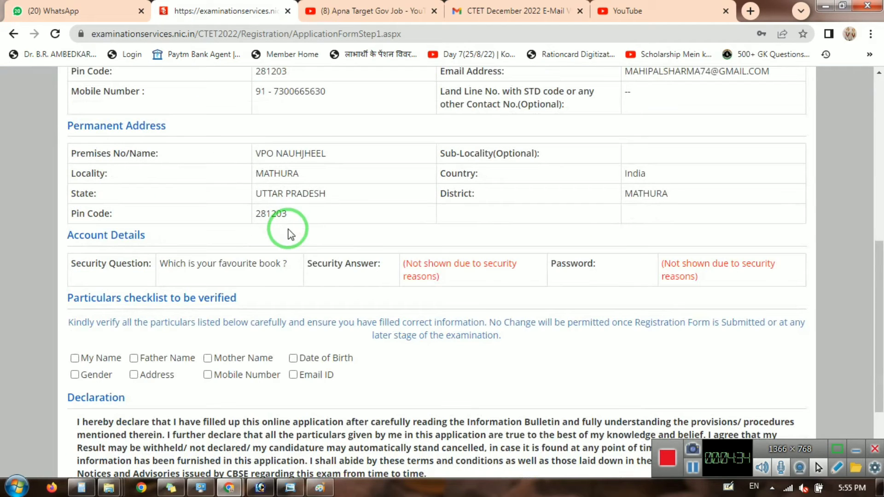
{"action": "left_click", "coordinate": [75, 359]}
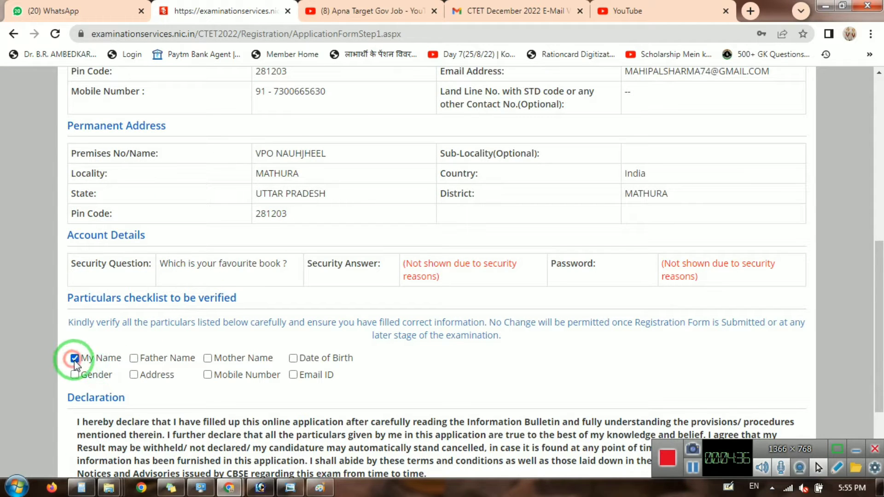
{"action": "left_click", "coordinate": [137, 359]}
{"action": "left_click", "coordinate": [241, 360]}
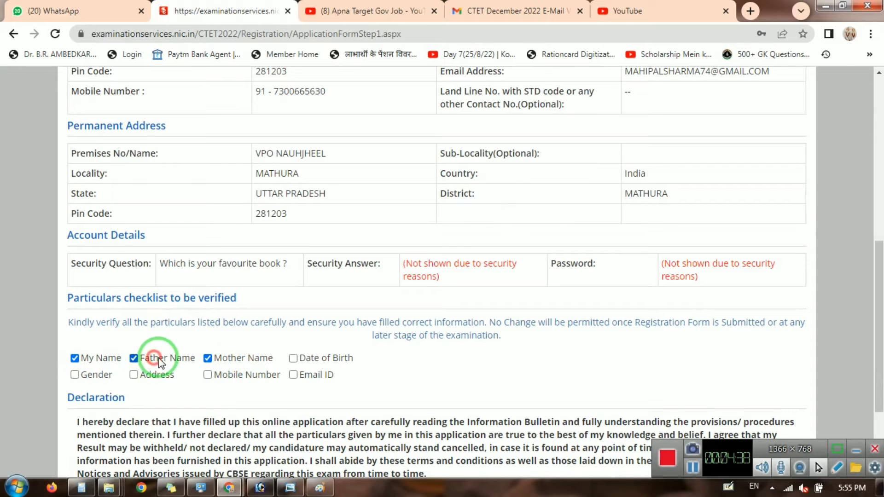
{"action": "left_click", "coordinate": [295, 358]}
{"action": "left_click", "coordinate": [89, 374]}
{"action": "left_click", "coordinate": [171, 376]}
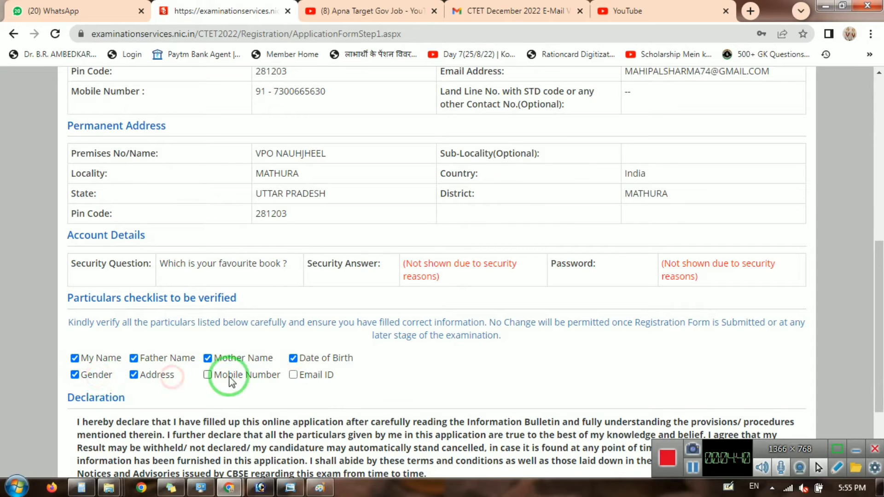
{"action": "left_click", "coordinate": [229, 380]}
{"action": "left_click", "coordinate": [322, 373]}
Agree to the declaration, submit the registration and confirm the final submission.
{"action": "scroll", "coordinate": [291, 352], "scroll_direction": "down", "scroll_amount": 3}
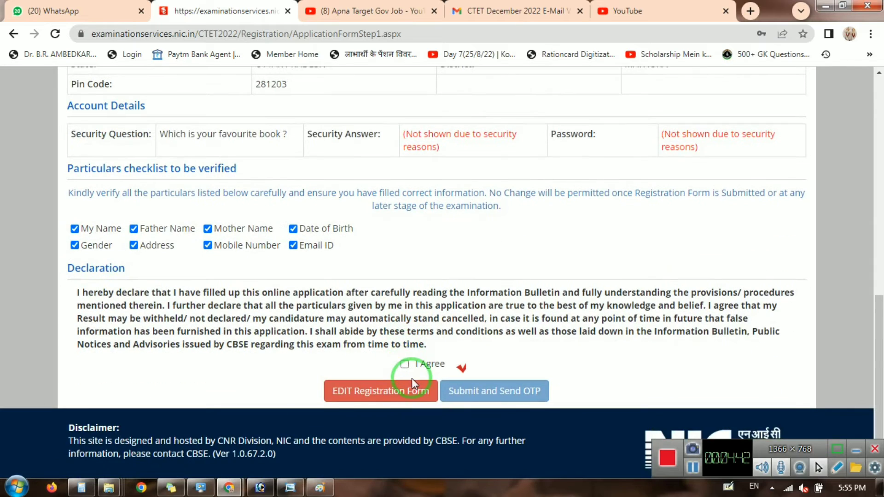
{"action": "left_click", "coordinate": [404, 364]}
{"action": "left_click", "coordinate": [461, 389]}
{"action": "left_click", "coordinate": [426, 298]}
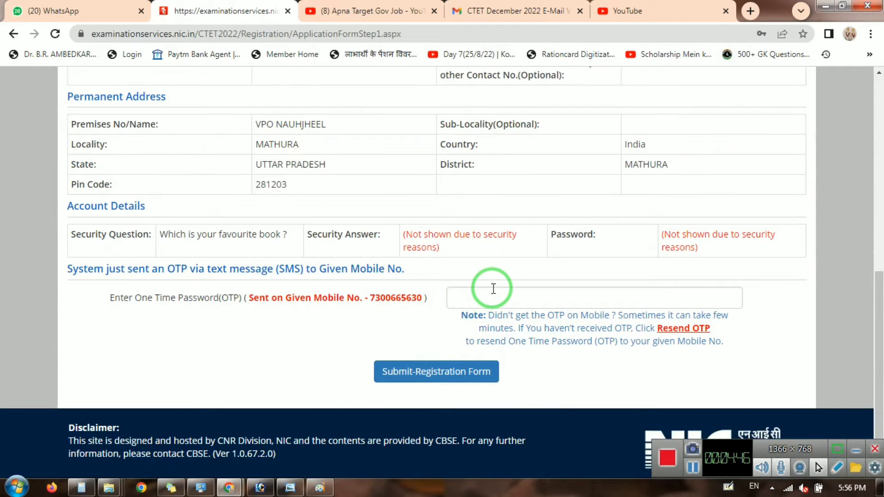
Resend the OTP, acknowledge it, and enter the received mobile OTP.
{"action": "left_click", "coordinate": [493, 293]}
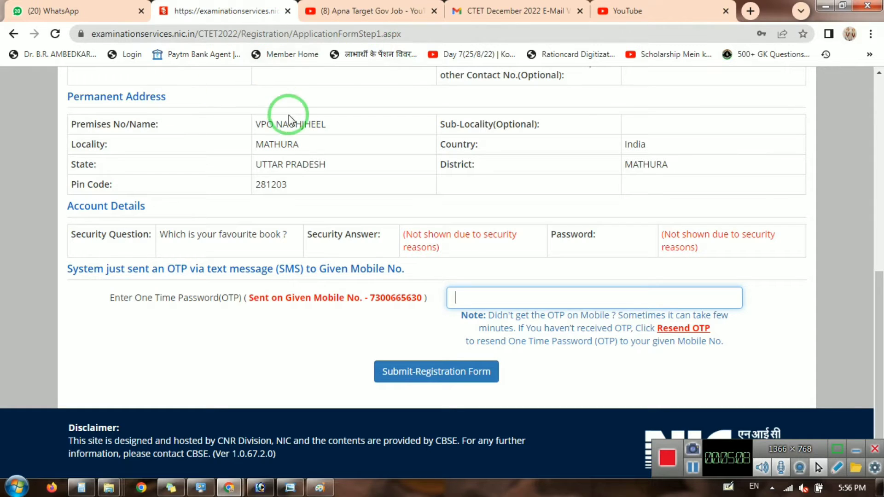
{"action": "scroll", "coordinate": [495, 202], "scroll_direction": "up", "scroll_amount": 3}
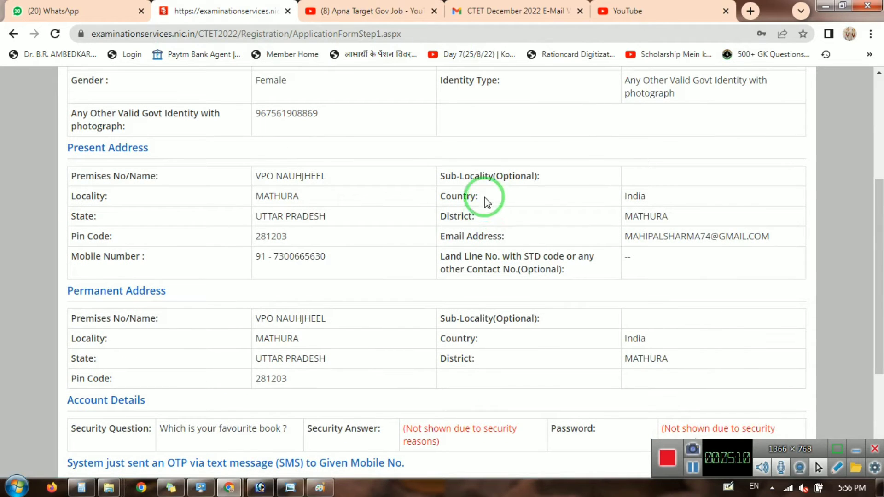
{"action": "scroll", "coordinate": [511, 295], "scroll_direction": "up", "scroll_amount": 2}
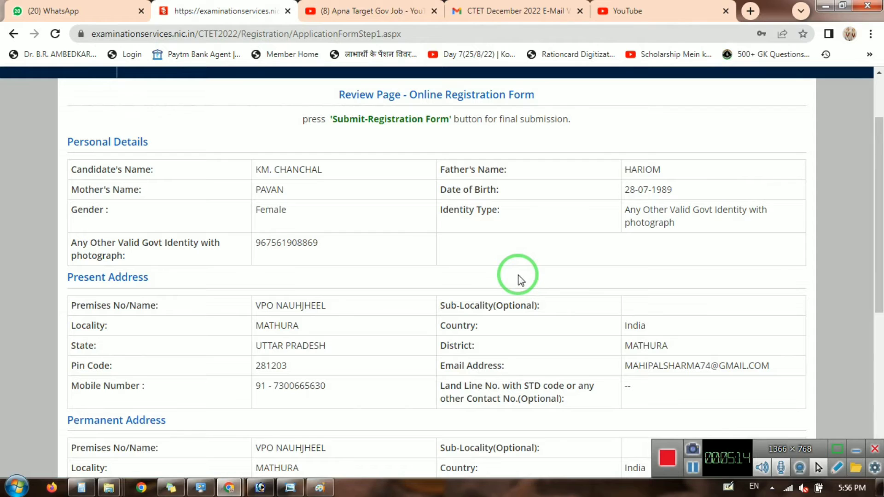
{"action": "scroll", "coordinate": [572, 312], "scroll_direction": "up", "scroll_amount": 2}
{"action": "scroll", "coordinate": [578, 299], "scroll_direction": "down", "scroll_amount": 6}
{"action": "scroll", "coordinate": [578, 299], "scroll_direction": "down", "scroll_amount": 1}
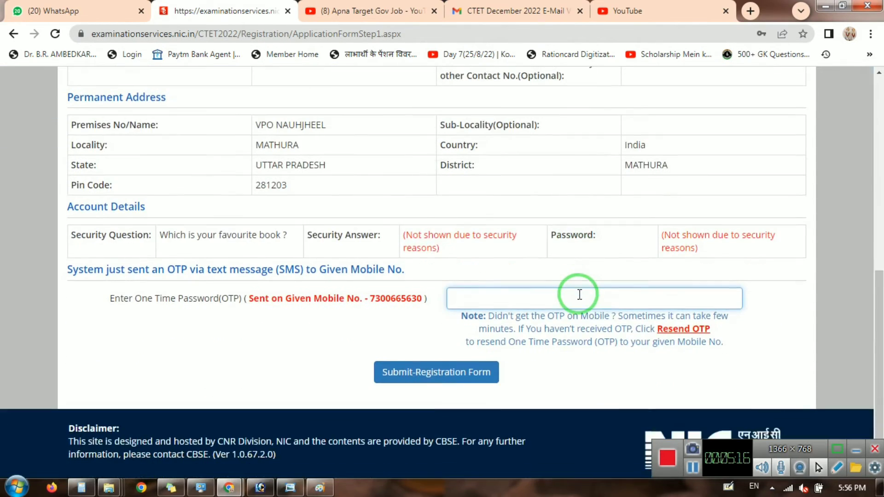
{"action": "left_click", "coordinate": [532, 287]}
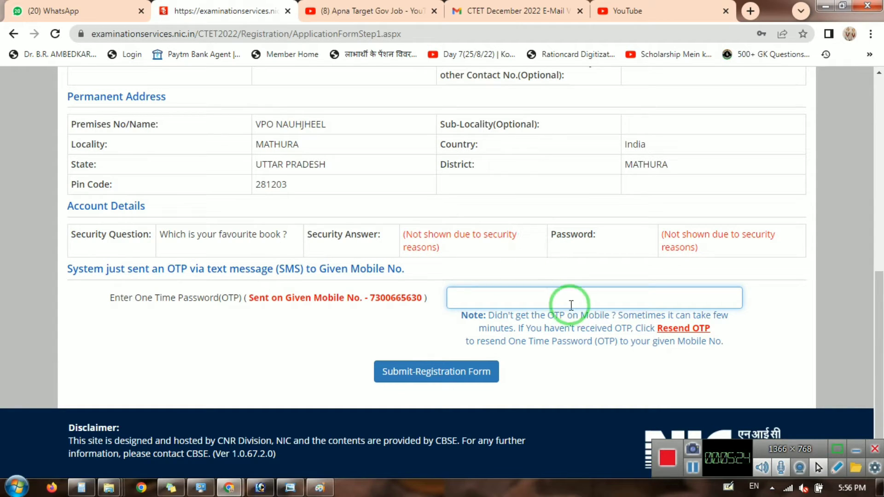
{"action": "left_click", "coordinate": [683, 328]}
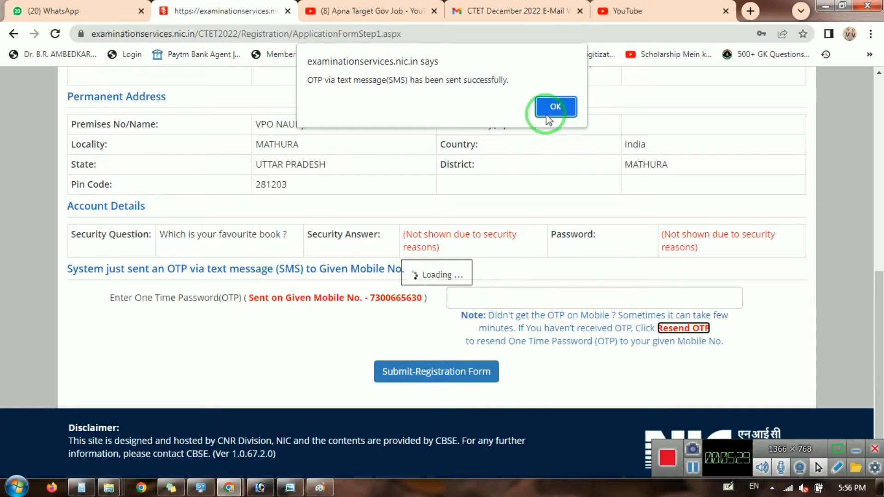
{"action": "left_click", "coordinate": [550, 107]}
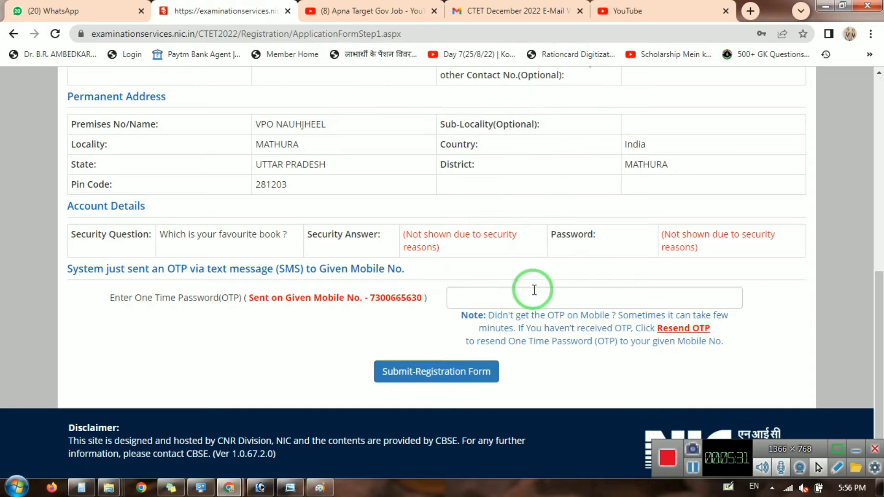
{"action": "left_click", "coordinate": [532, 292]}
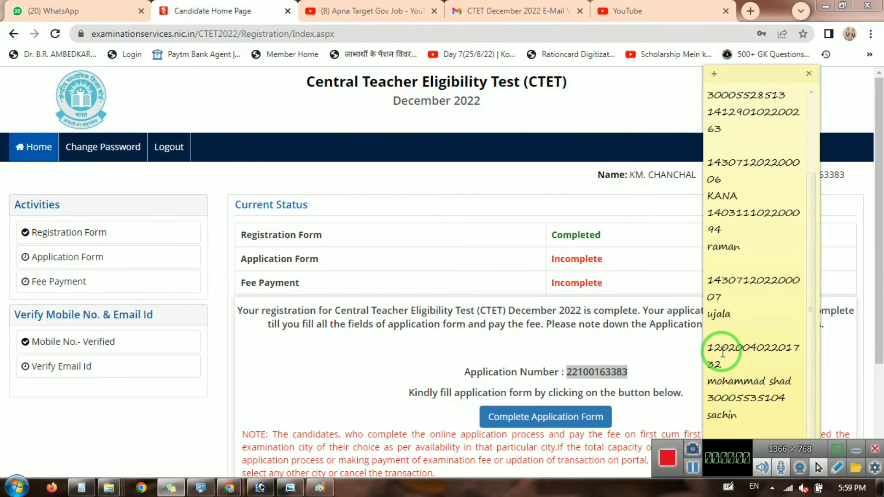
{"action": "scroll", "coordinate": [723, 352], "scroll_direction": "down", "scroll_amount": 1}
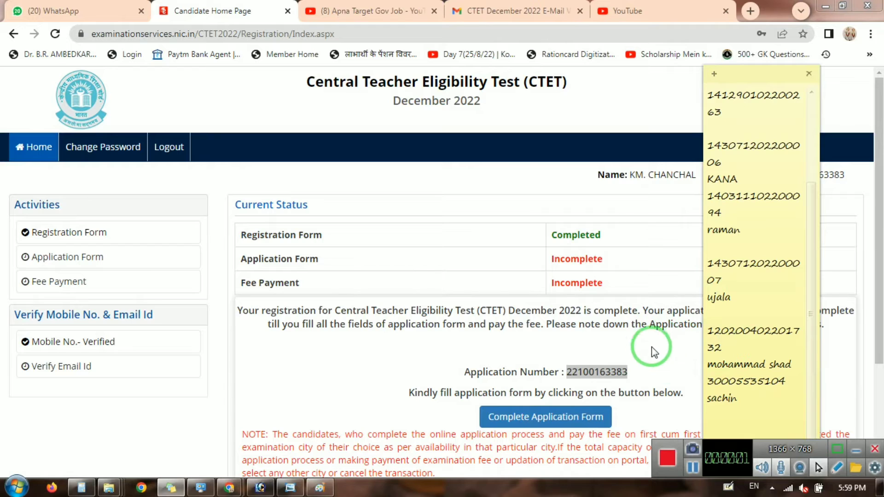
Paste the application number into a note, then go back and open the personal details form.
{"action": "key", "text": "ctrl+v"}
{"action": "key", "text": "ctrl+v"}
{"action": "left_click", "coordinate": [637, 339]}
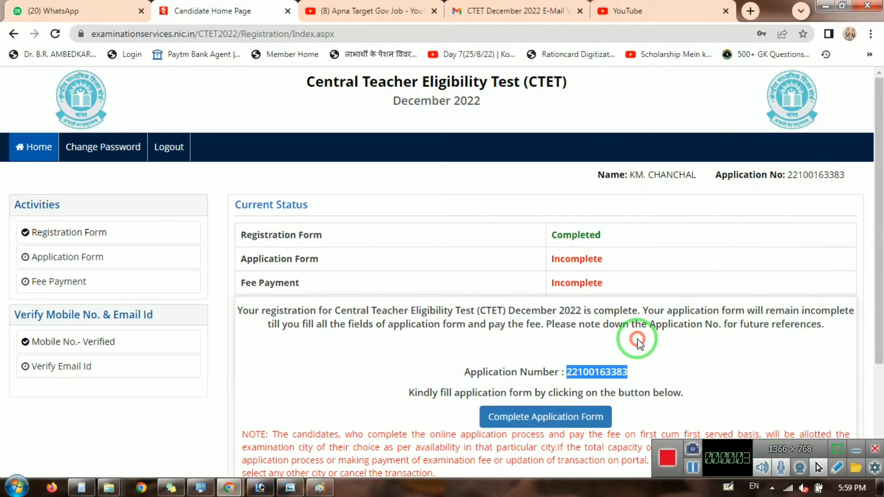
{"action": "left_click", "coordinate": [594, 417]}
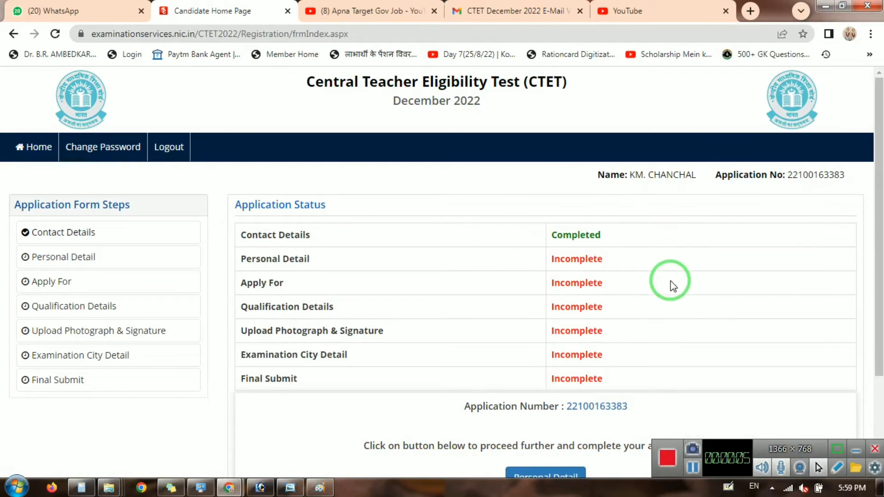
{"action": "scroll", "coordinate": [598, 290], "scroll_direction": "down", "scroll_amount": 2}
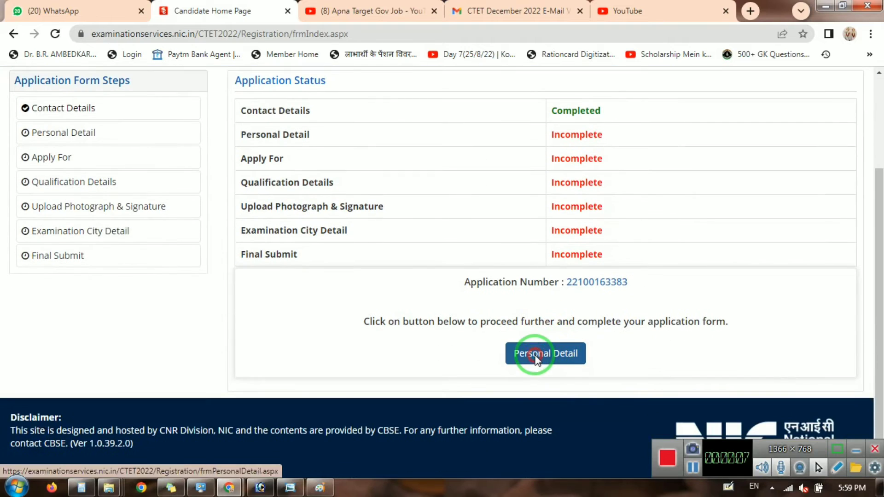
{"action": "left_click", "coordinate": [536, 356]}
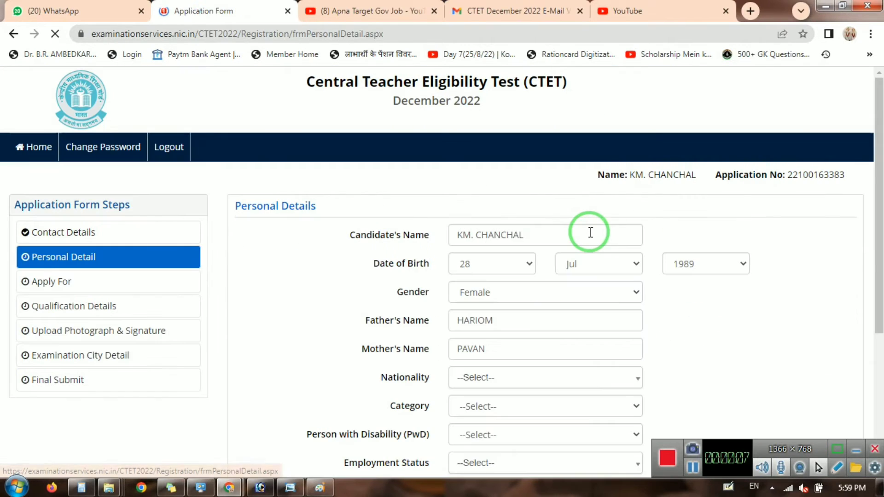
Set nationality to Indian, category to General and person with disability to No.
{"action": "left_click", "coordinate": [478, 381]}
{"action": "left_click", "coordinate": [477, 420]}
{"action": "left_click", "coordinate": [477, 406]}
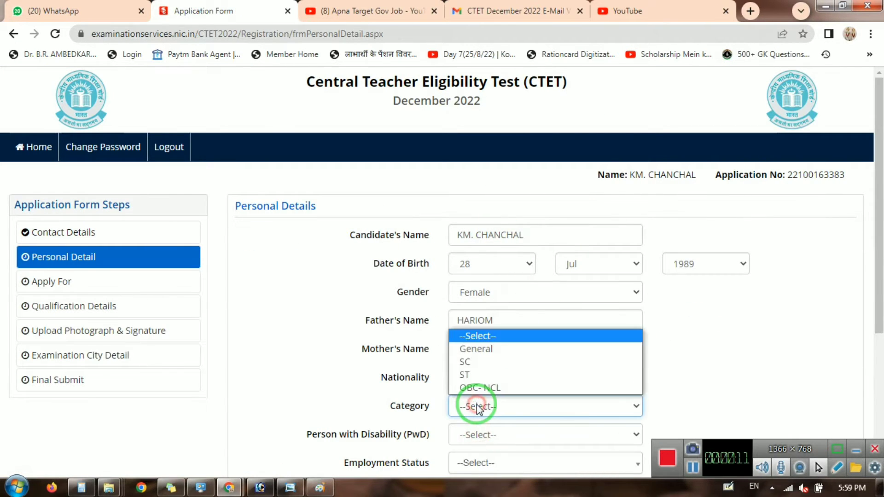
{"action": "left_click", "coordinate": [476, 349]}
{"action": "scroll", "coordinate": [594, 340], "scroll_direction": "down", "scroll_amount": 3}
{"action": "left_click", "coordinate": [506, 305]}
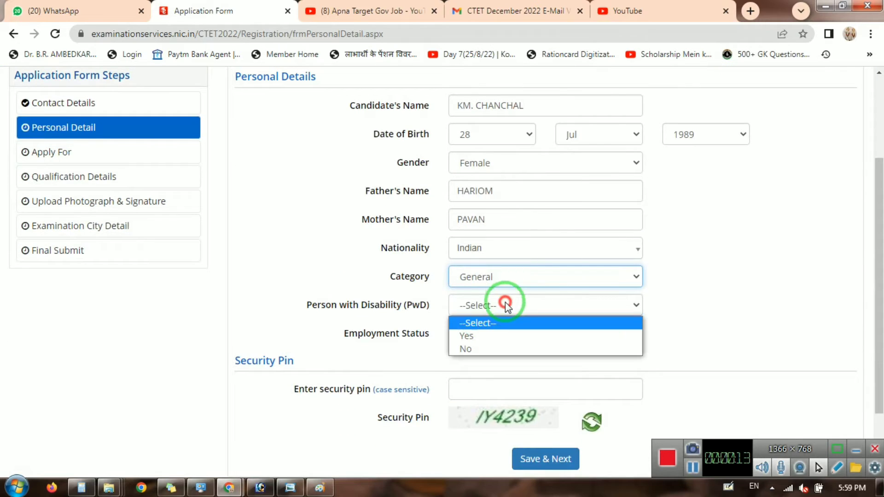
{"action": "left_click", "coordinate": [472, 336]}
{"action": "left_click", "coordinate": [474, 305]}
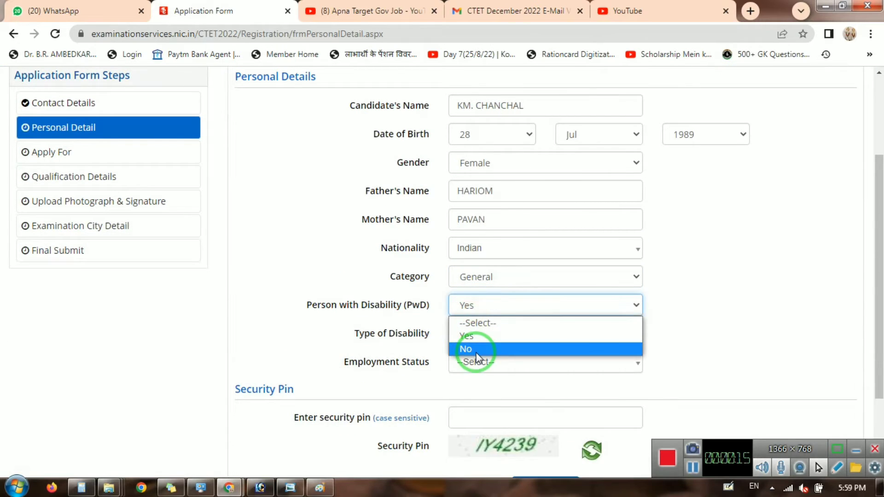
{"action": "left_click", "coordinate": [476, 350]}
Set employment status to Not Employed, enter the security pin, and save the personal details.
{"action": "left_click", "coordinate": [492, 345]}
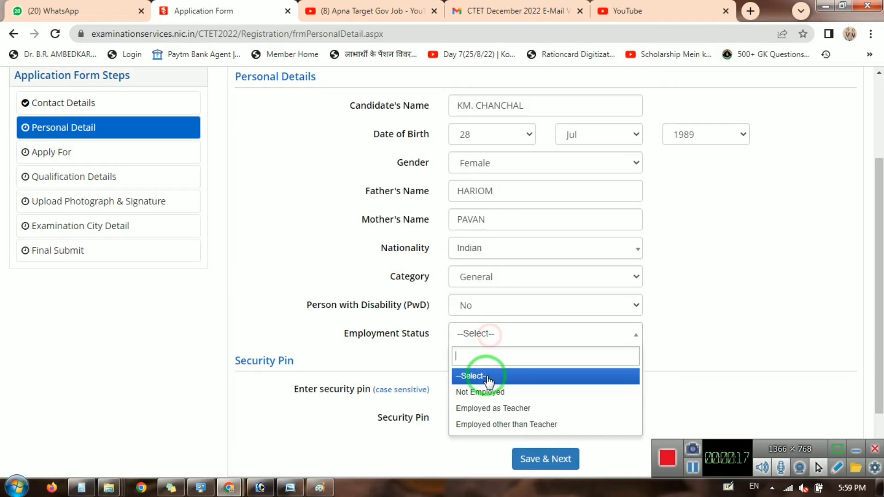
{"action": "left_click", "coordinate": [485, 391]}
{"action": "left_click", "coordinate": [487, 390]}
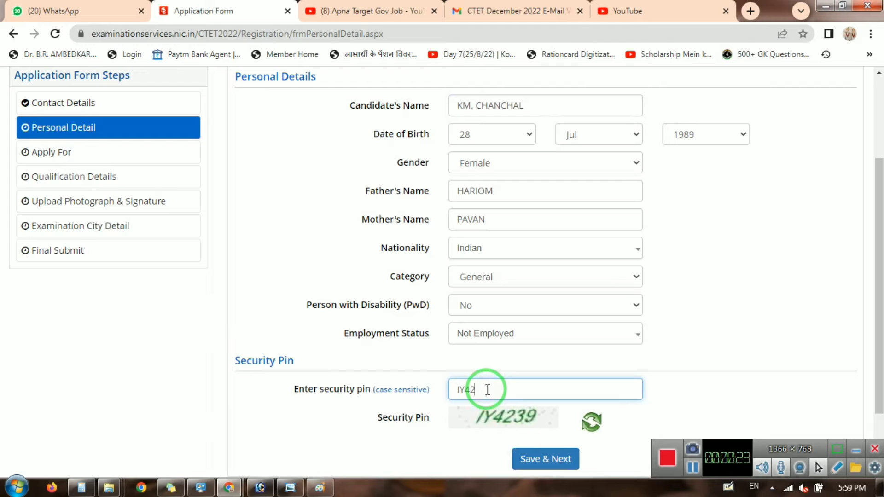
{"action": "left_click", "coordinate": [517, 459]}
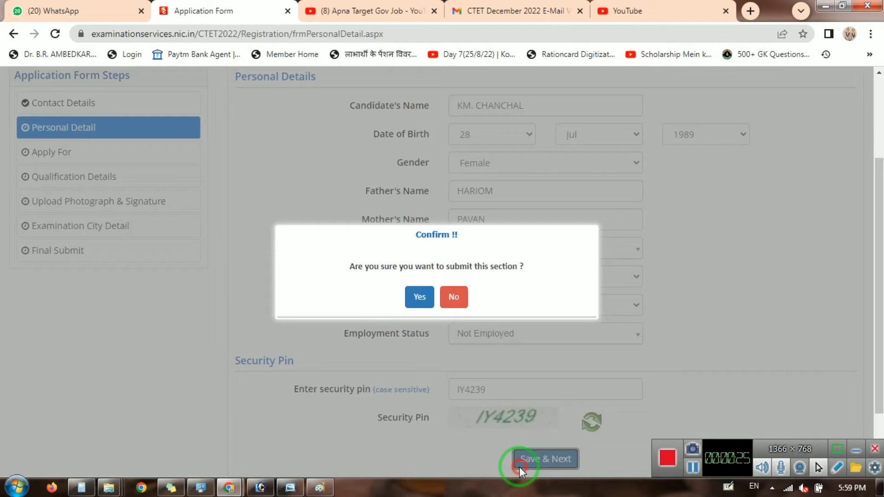
{"action": "left_click", "coordinate": [416, 304]}
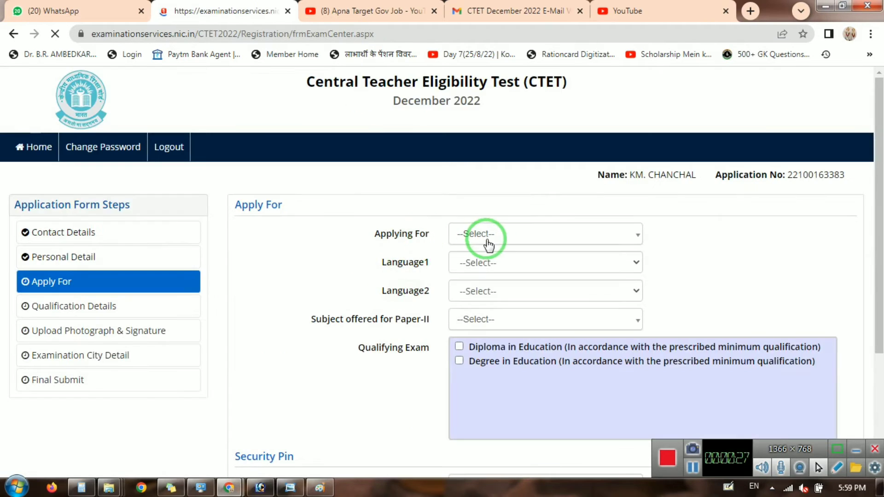
Apply for Both Paper-I and Paper-II with Language1 Hindi and Language2 Sanskrit.
{"action": "left_click", "coordinate": [492, 236]}
{"action": "left_click", "coordinate": [496, 324]}
{"action": "left_click", "coordinate": [486, 265]}
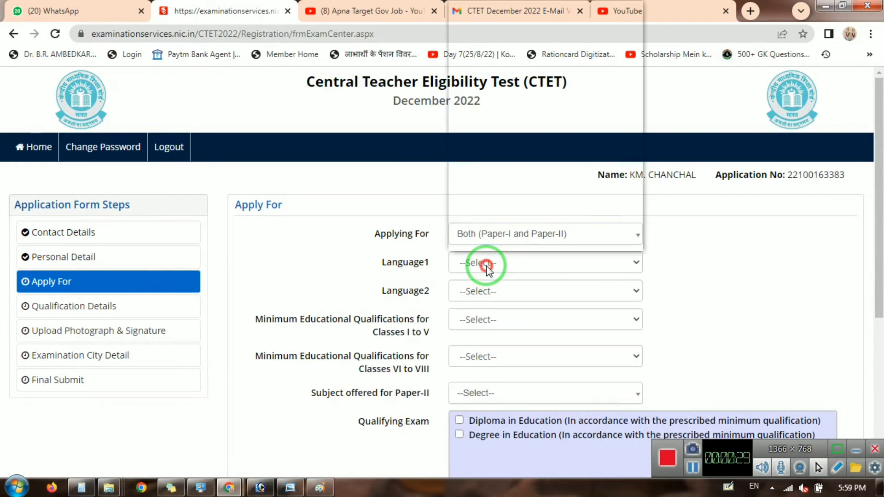
{"action": "key", "text": "h"}
{"action": "key", "text": "Return"}
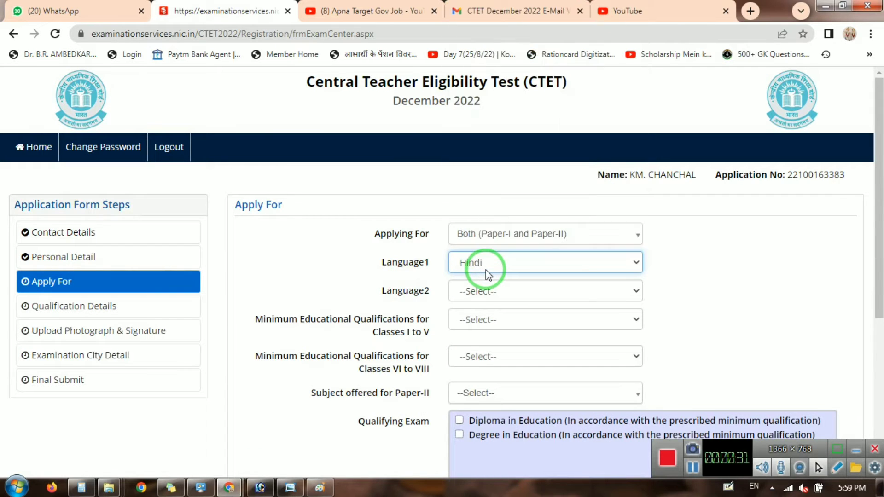
{"action": "left_click", "coordinate": [520, 291]}
{"action": "key", "text": "s"}
{"action": "key", "text": "Return"}
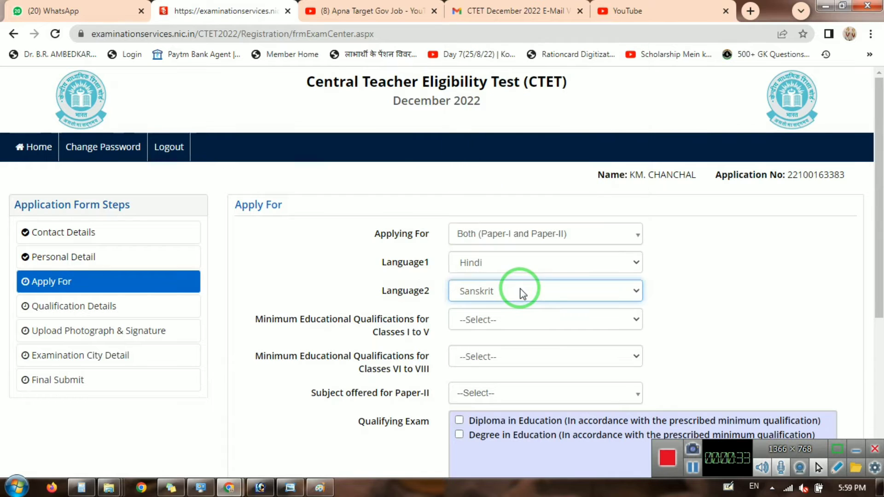
Review the Classes I to V qualification descriptions, provisionally picking qualification 1.
{"action": "left_click", "coordinate": [475, 321]}
{"action": "left_click", "coordinate": [473, 346]}
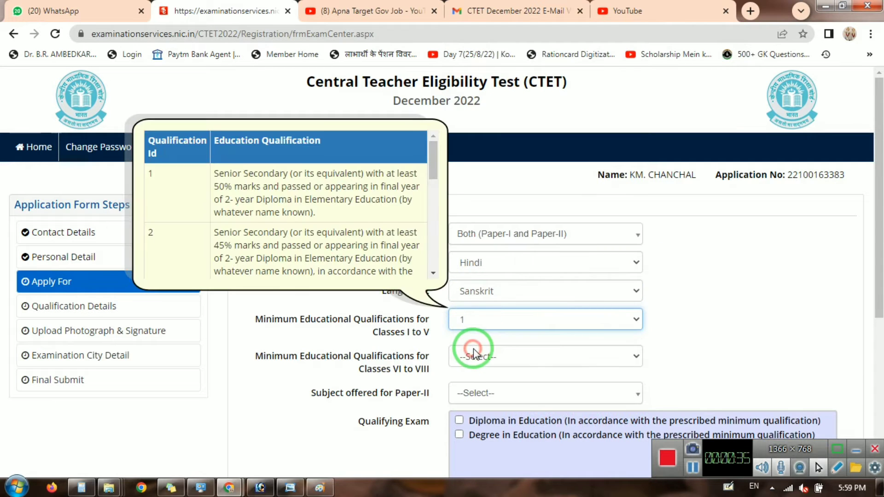
{"action": "left_click", "coordinate": [483, 324]}
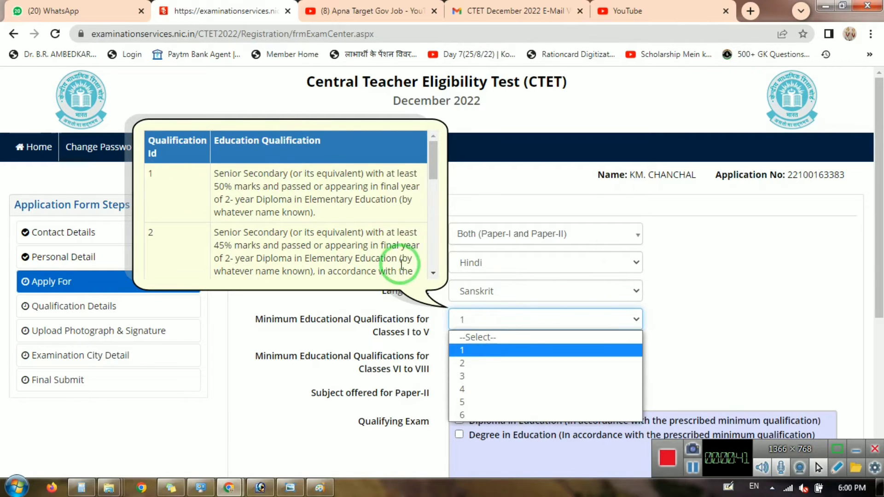
{"action": "left_click", "coordinate": [433, 276]}
{"action": "left_click", "coordinate": [433, 276]}
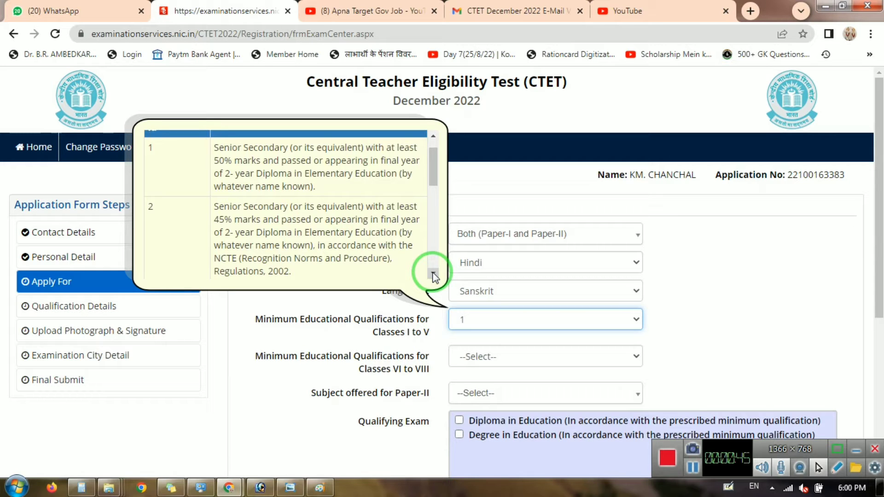
{"action": "left_click", "coordinate": [433, 276]}
{"action": "left_click", "coordinate": [433, 276]}
{"action": "left_click", "coordinate": [432, 276]}
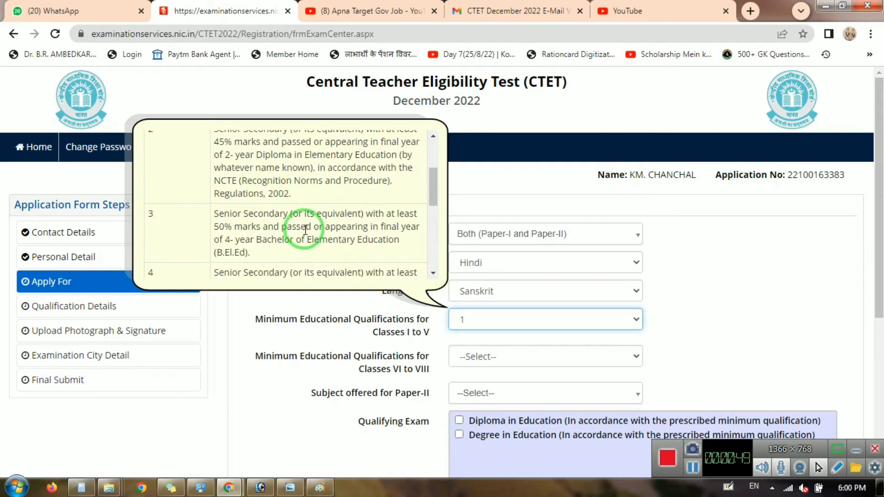
{"action": "left_click", "coordinate": [432, 273]}
{"action": "left_click", "coordinate": [433, 273]}
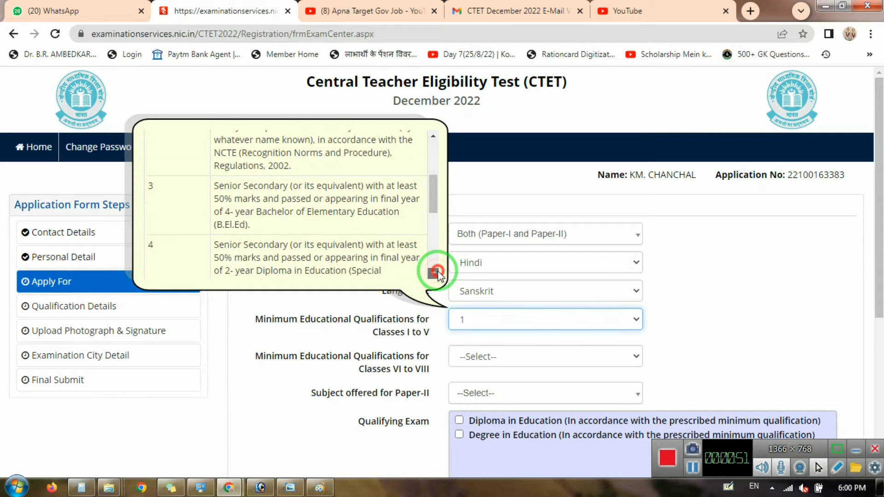
{"action": "left_click", "coordinate": [432, 273]}
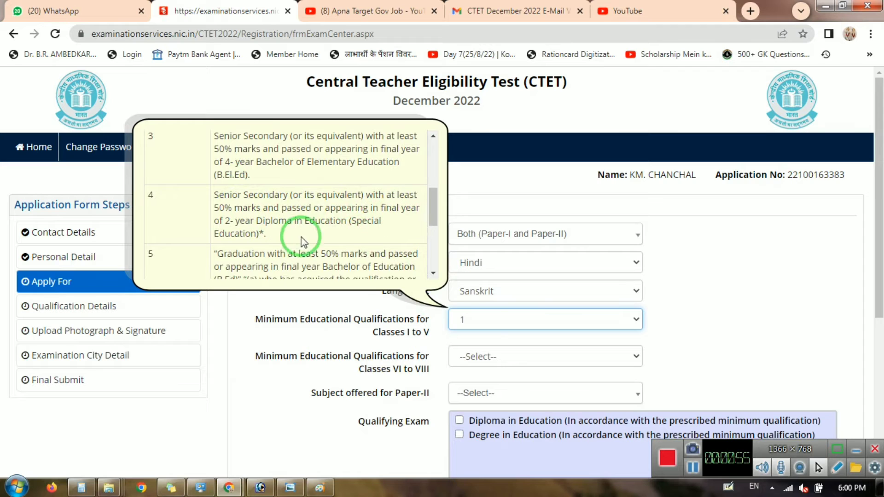
Read the qualification 5 description and set Classes I to V qualification to 5.
{"action": "left_click", "coordinate": [438, 281]}
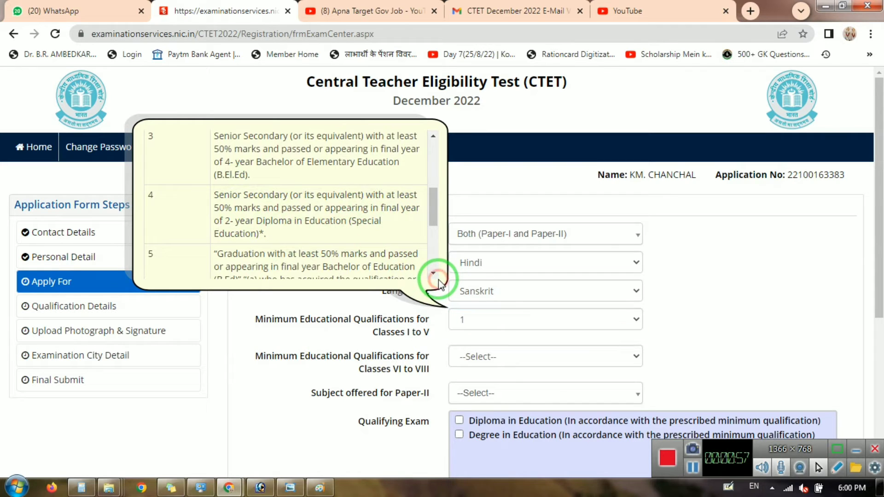
{"action": "left_click", "coordinate": [432, 273]}
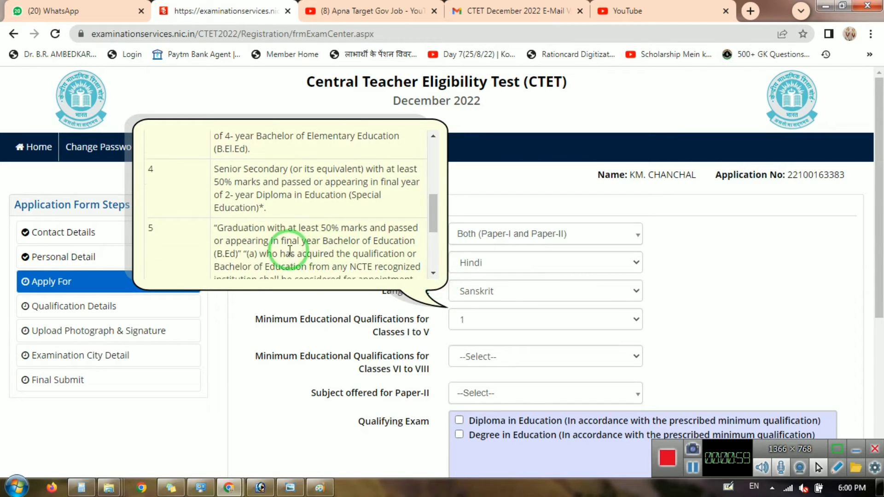
{"action": "left_click", "coordinate": [498, 317]}
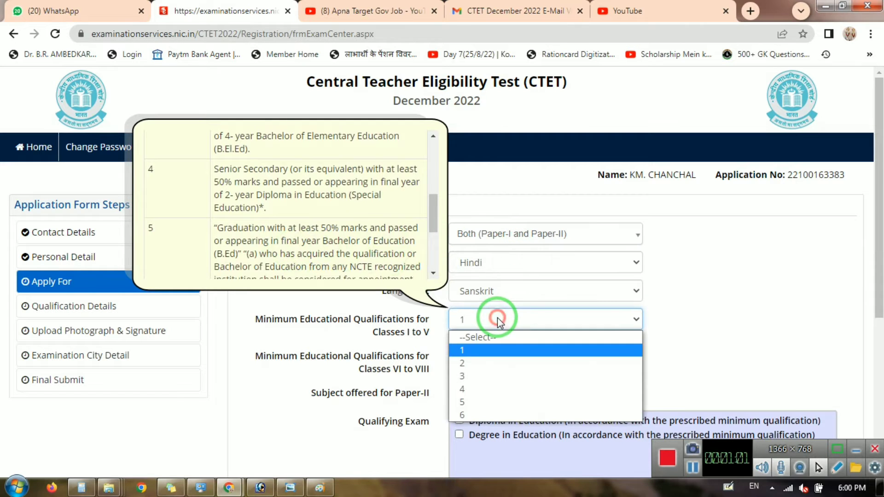
{"action": "key", "text": "5"}
{"action": "key", "text": "Return"}
{"action": "left_click", "coordinate": [481, 355]}
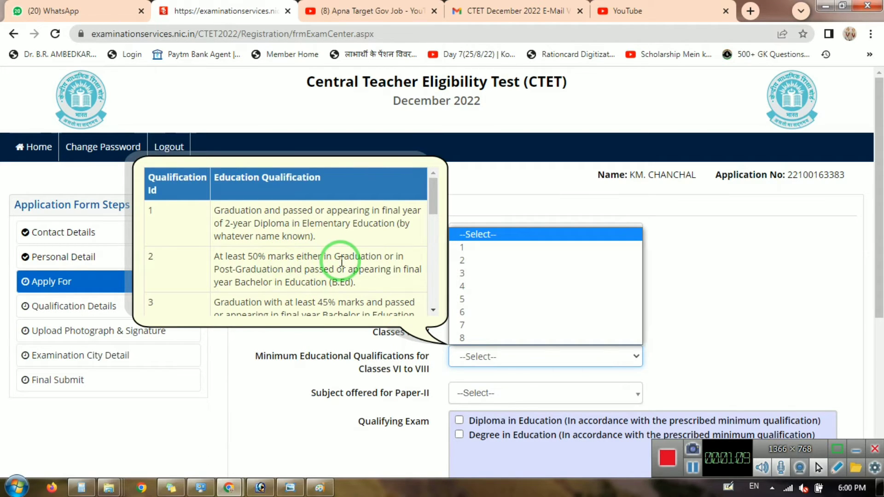
Review the Classes VI to VIII qualification descriptions and select qualification 2.
{"action": "left_click", "coordinate": [430, 217]}
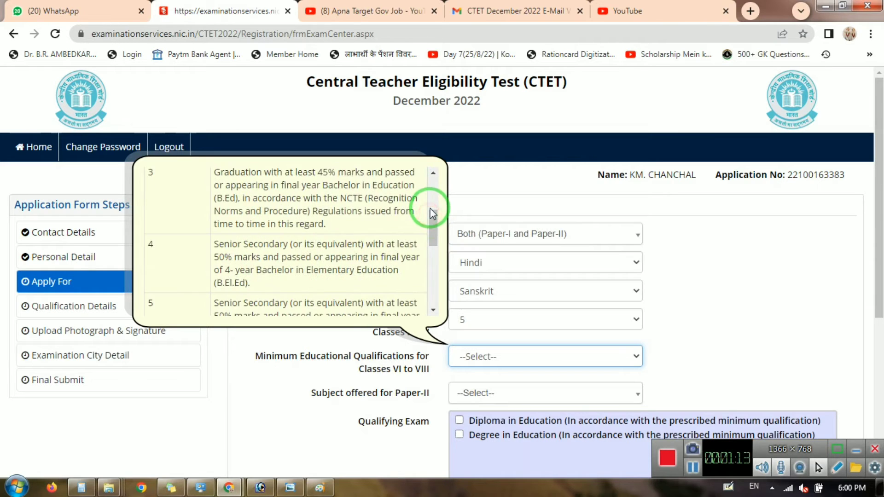
{"action": "left_click", "coordinate": [432, 311]}
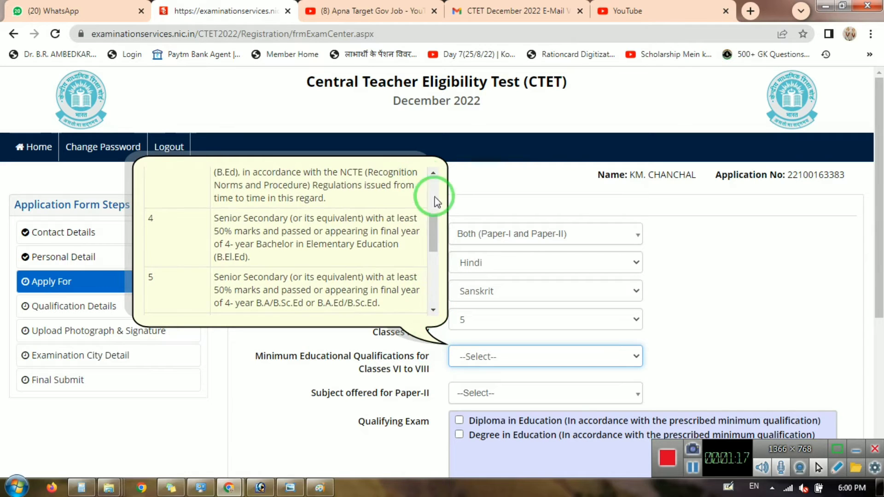
{"action": "scroll", "coordinate": [432, 244], "scroll_direction": "up", "scroll_amount": 5}
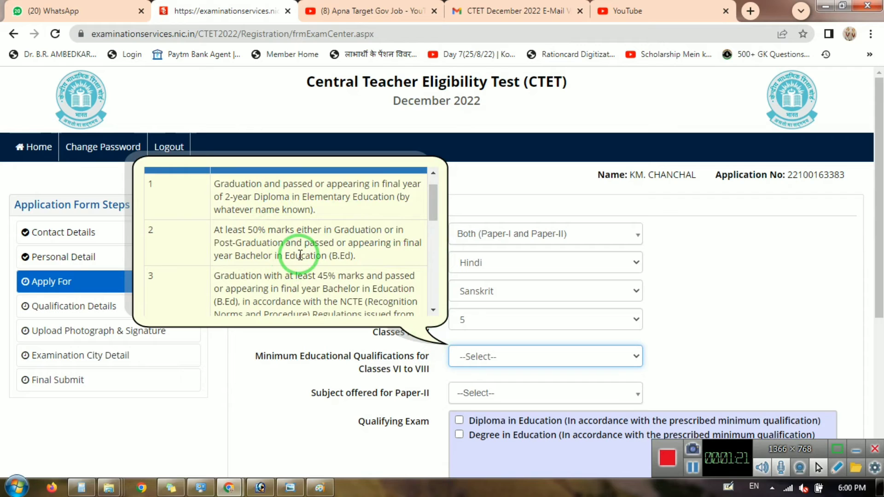
{"action": "left_click", "coordinate": [481, 356]}
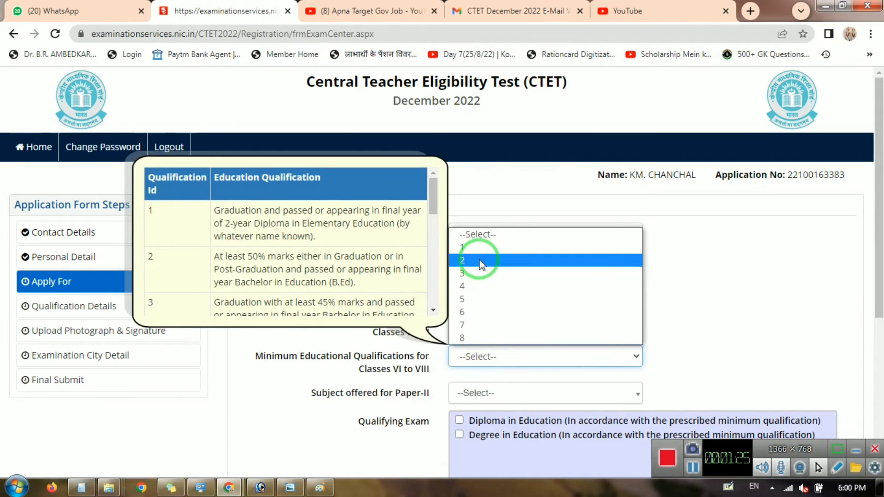
{"action": "left_click", "coordinate": [479, 261]}
Choose Social Science for Paper-II, tick Degree in Education, enter the security pin and save.
{"action": "left_click", "coordinate": [493, 394]}
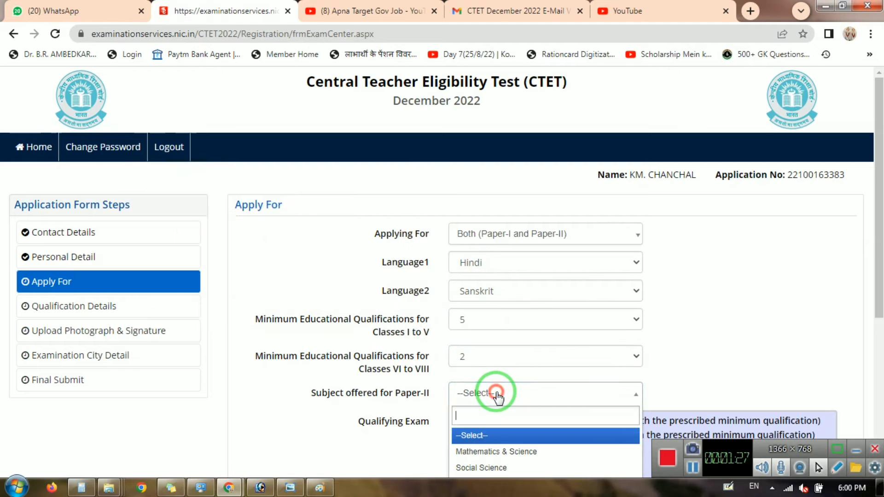
{"action": "scroll", "coordinate": [558, 371], "scroll_direction": "down", "scroll_amount": 3}
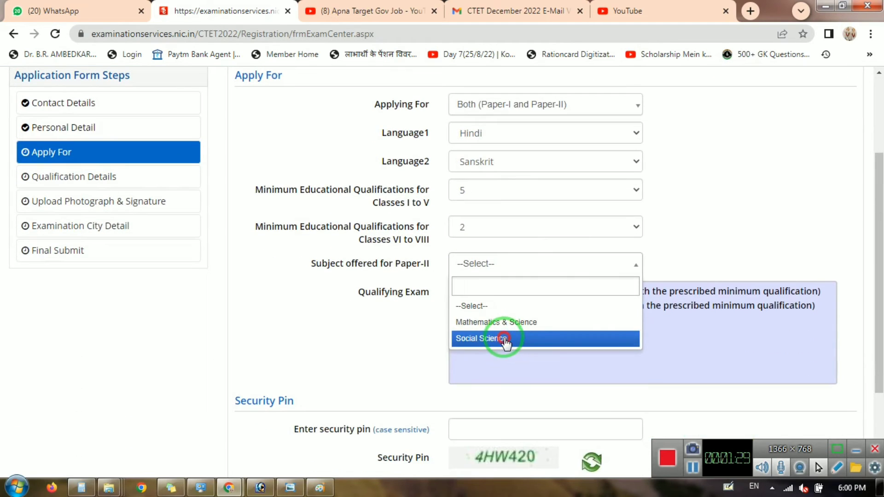
{"action": "left_click", "coordinate": [488, 338]}
{"action": "left_click", "coordinate": [459, 305]}
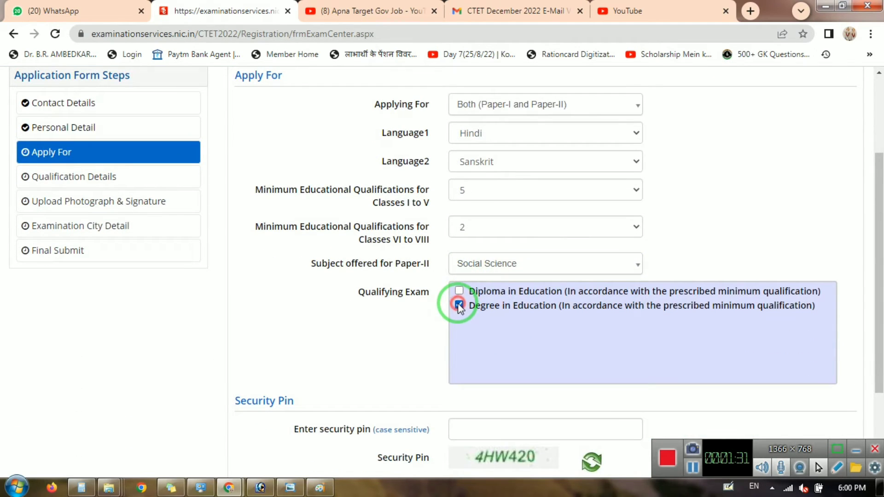
{"action": "scroll", "coordinate": [549, 303], "scroll_direction": "down", "scroll_amount": 3}
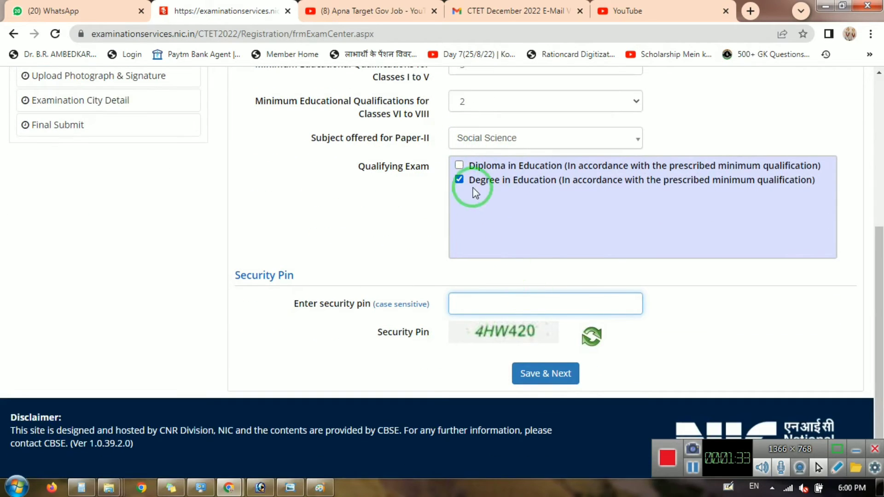
{"action": "left_click", "coordinate": [492, 304]}
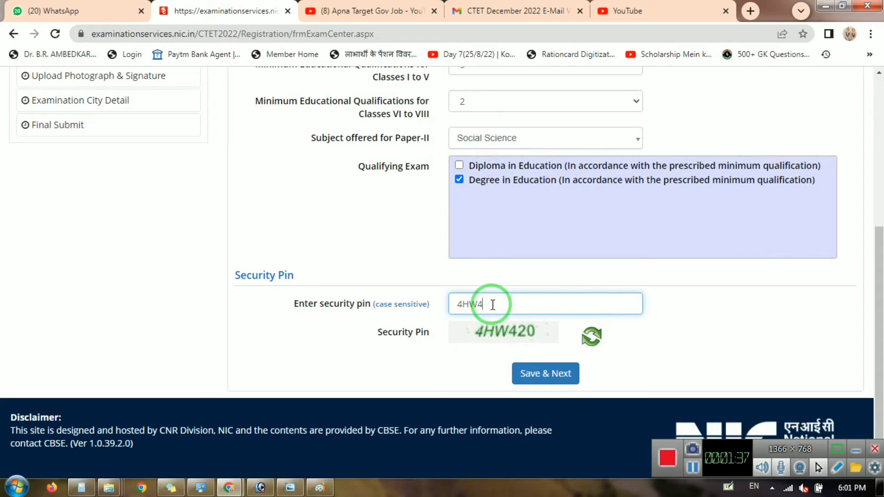
{"action": "left_click", "coordinate": [537, 370]}
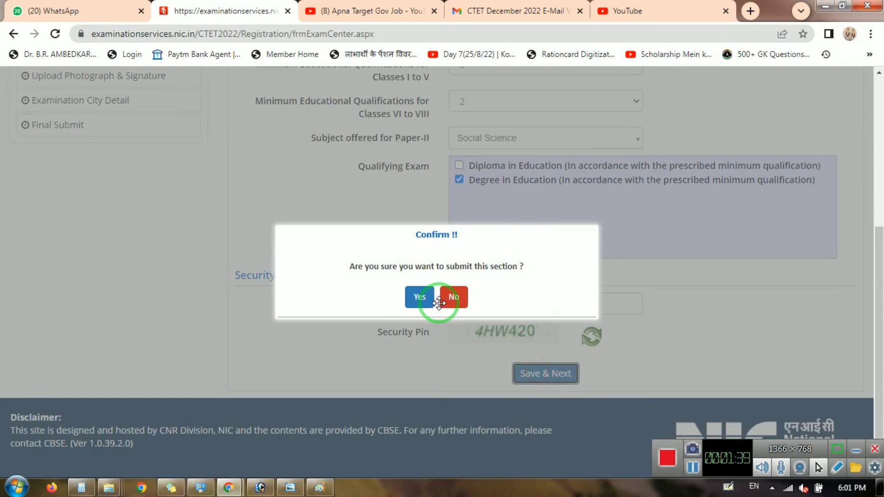
{"action": "left_click", "coordinate": [420, 297]}
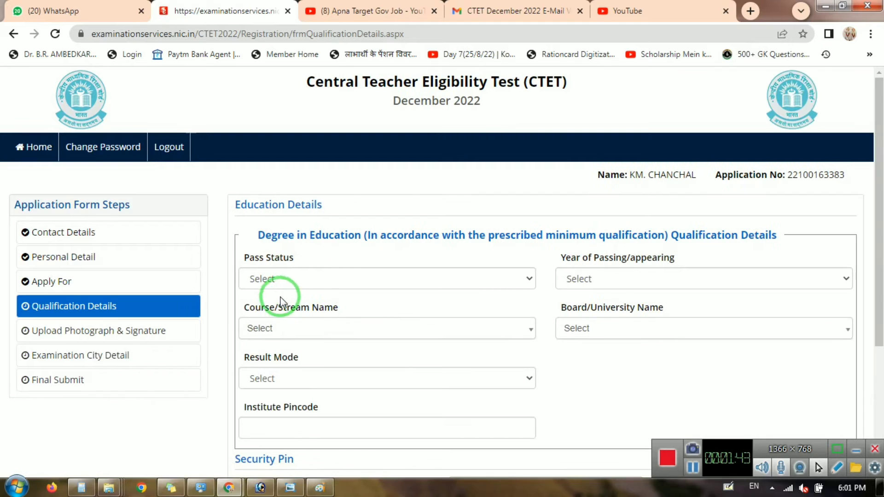
Mark the degree Passed in 2021 with course Education/Elementry Education etc.
{"action": "left_click", "coordinate": [306, 278]}
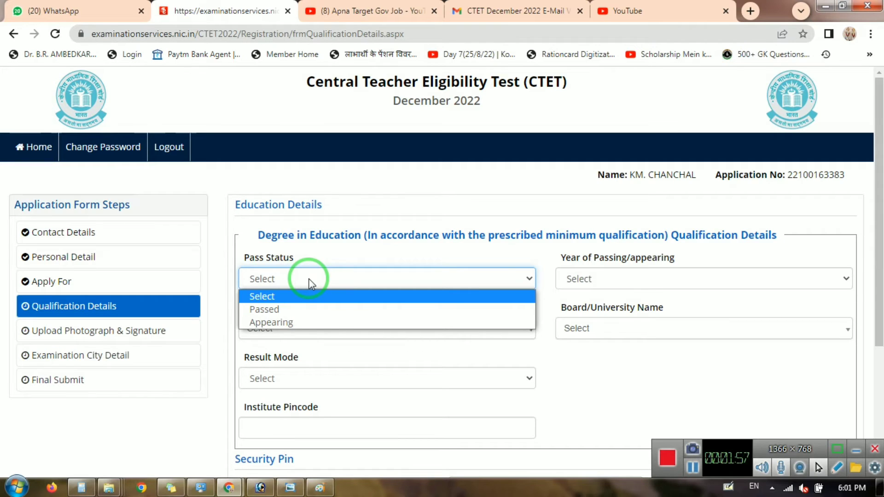
{"action": "left_click", "coordinate": [330, 309]}
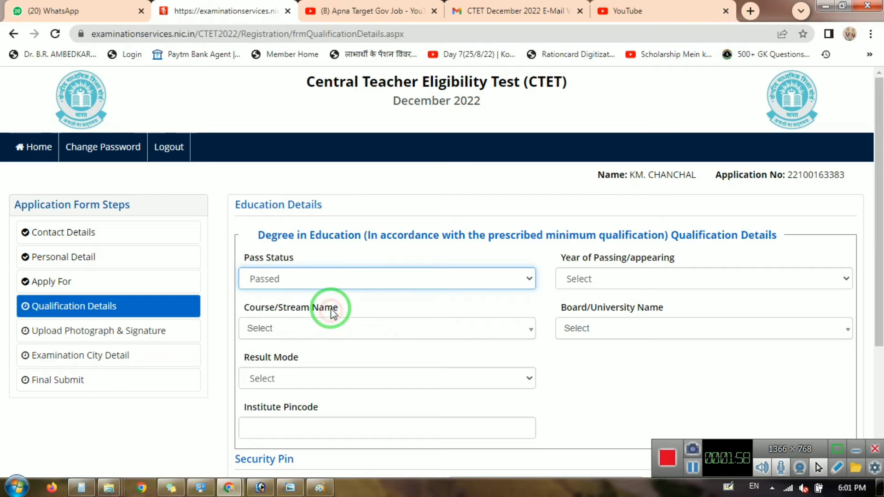
{"action": "left_click", "coordinate": [637, 284]}
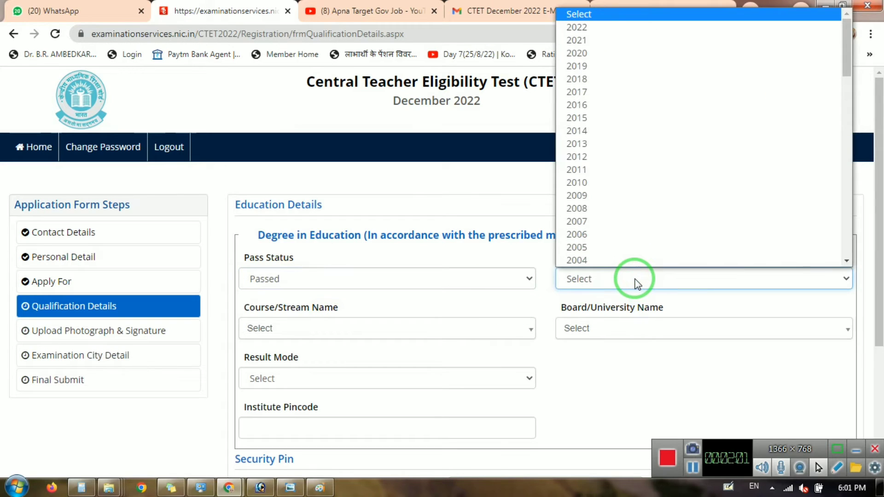
{"action": "key", "text": "Down"}
{"action": "key", "text": "Down"}
{"action": "key", "text": "Return"}
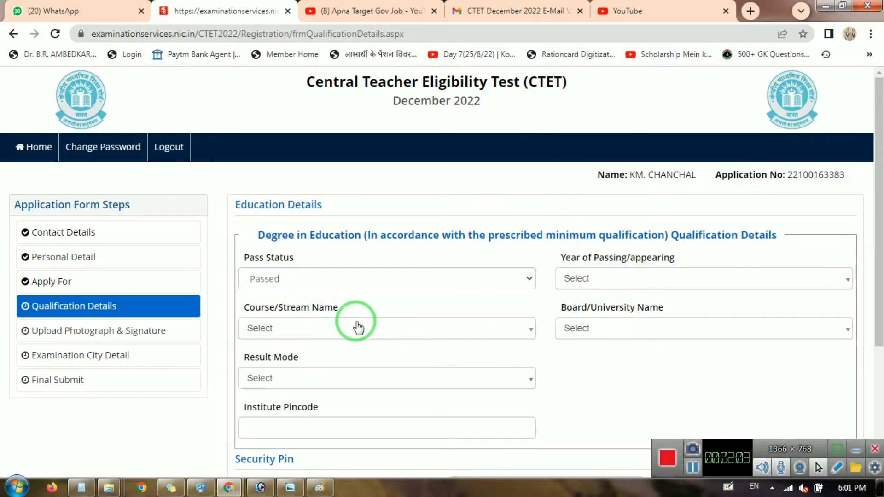
{"action": "left_click", "coordinate": [358, 328]}
{"action": "key", "text": "Down"}
{"action": "key", "text": "Return"}
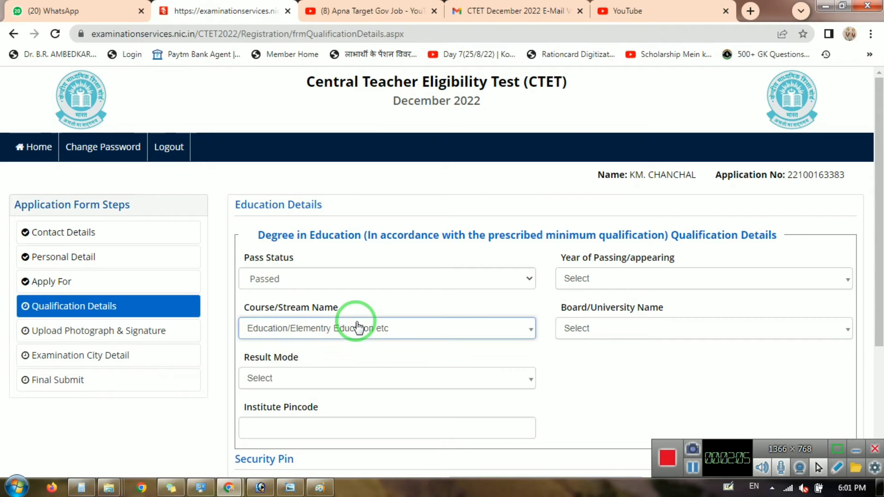
Re-confirm 2021 as the passing year of the degree.
{"action": "left_click", "coordinate": [622, 278]}
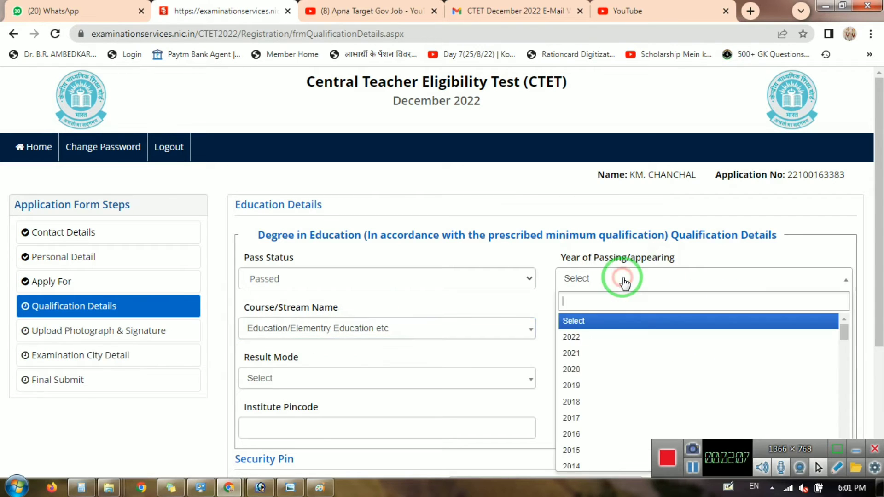
{"action": "type", "text": "2021"}
{"action": "key", "text": "Return"}
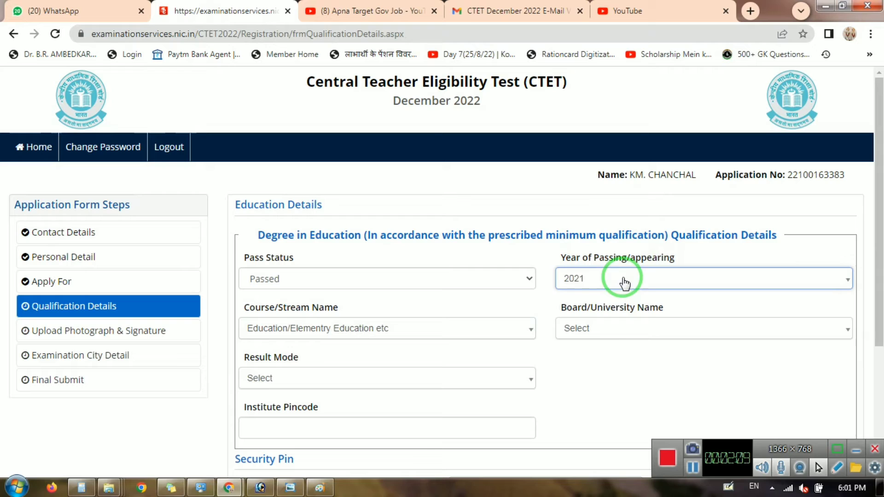
{"action": "left_click", "coordinate": [607, 331]}
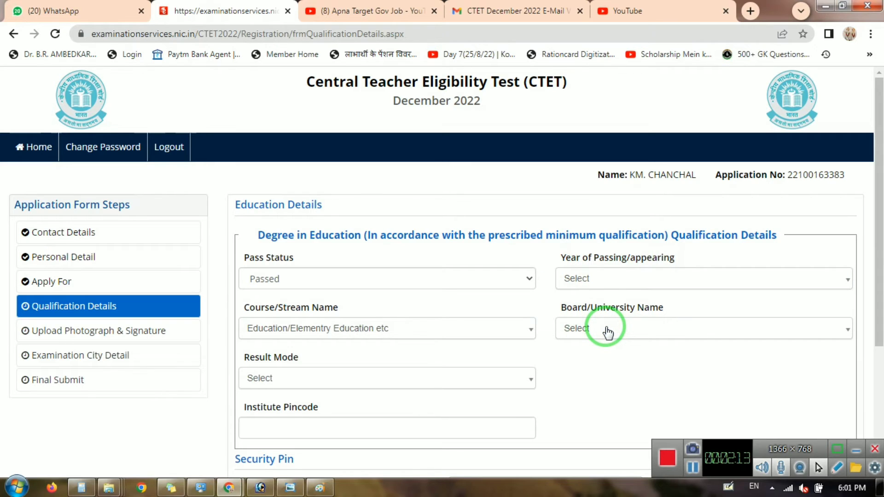
{"action": "left_click", "coordinate": [602, 329]}
{"action": "left_click", "coordinate": [605, 276]}
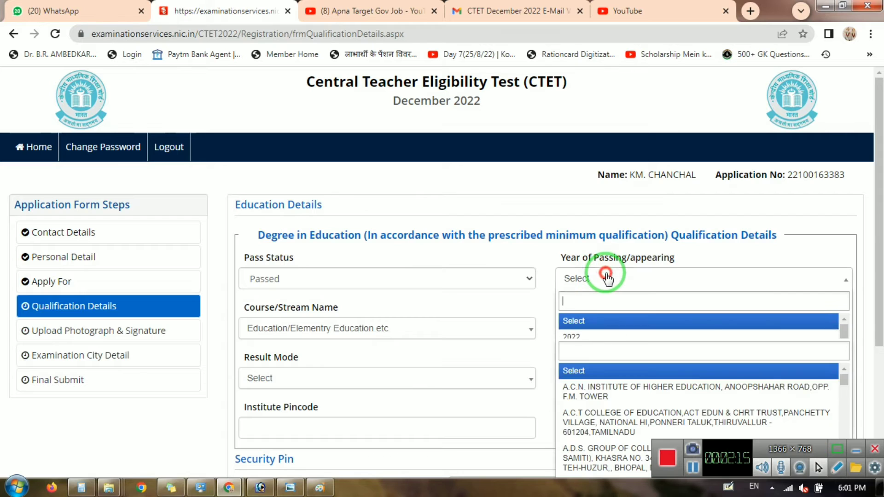
{"action": "type", "text": "20"}
{"action": "key", "text": "Down"}
{"action": "key", "text": "Return"}
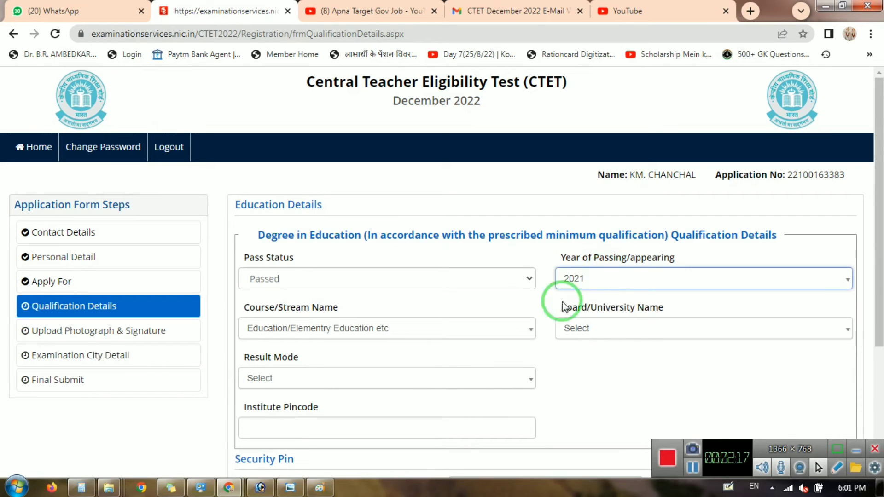
Set the board/university to OTHERS and the result mode to Percentage.
{"action": "left_click", "coordinate": [604, 329]}
{"action": "left_click", "coordinate": [579, 328]}
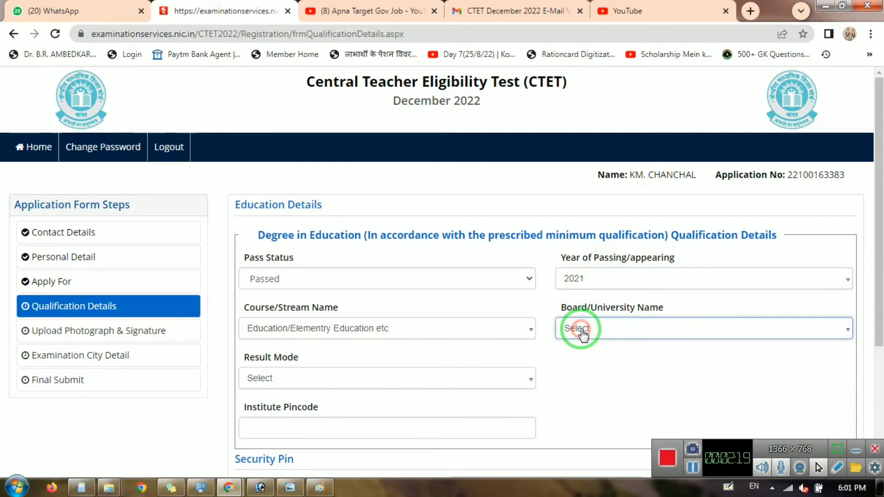
{"action": "left_click", "coordinate": [581, 330]}
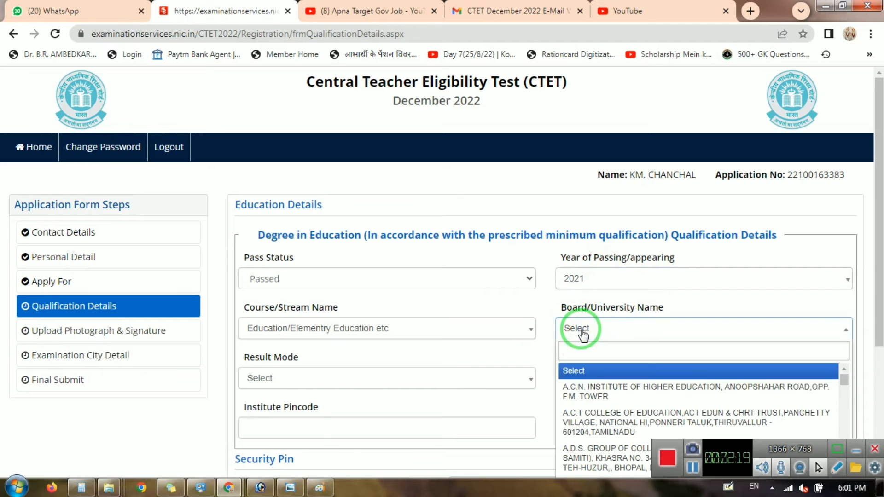
{"action": "left_click", "coordinate": [597, 352]}
{"action": "type", "text": "o"}
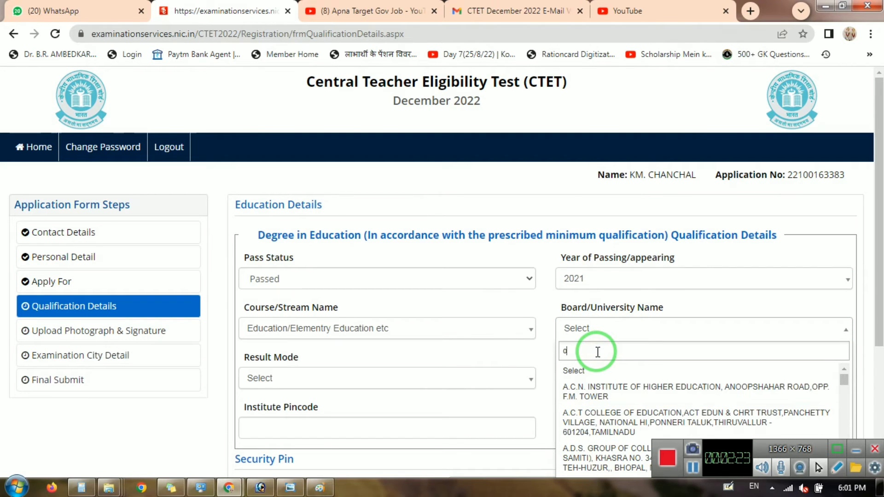
{"action": "type", "text": "ther"}
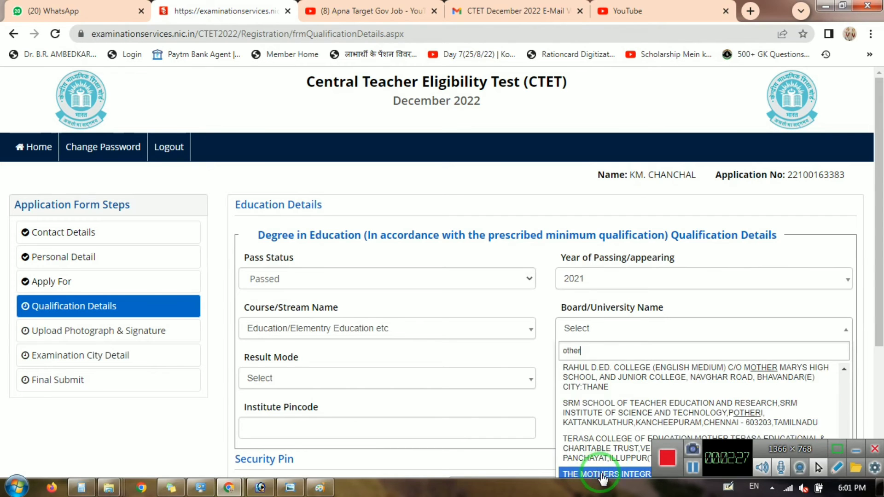
{"action": "scroll", "coordinate": [875, 313], "scroll_direction": "down", "scroll_amount": 2}
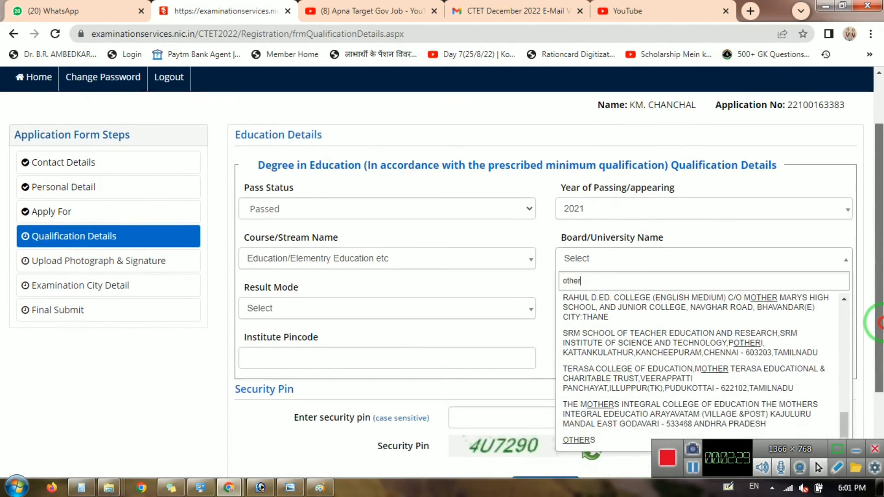
{"action": "left_click", "coordinate": [588, 421]}
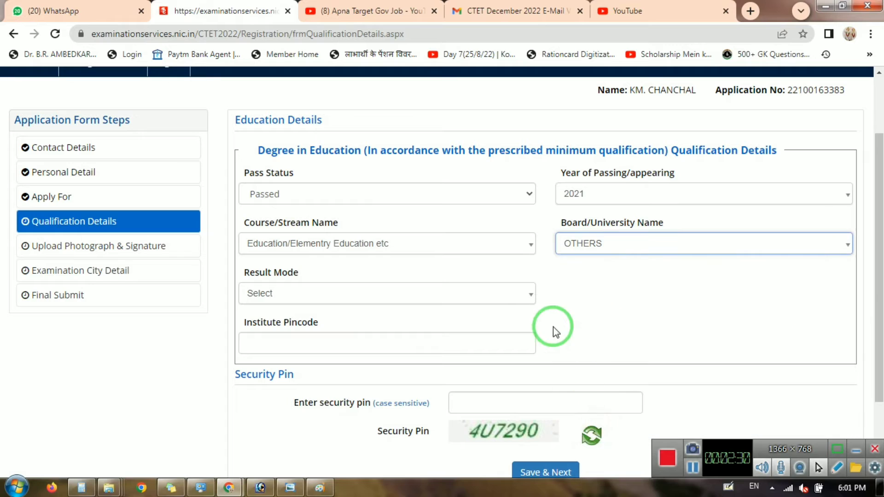
{"action": "left_click", "coordinate": [376, 295]}
{"action": "left_click", "coordinate": [257, 352]}
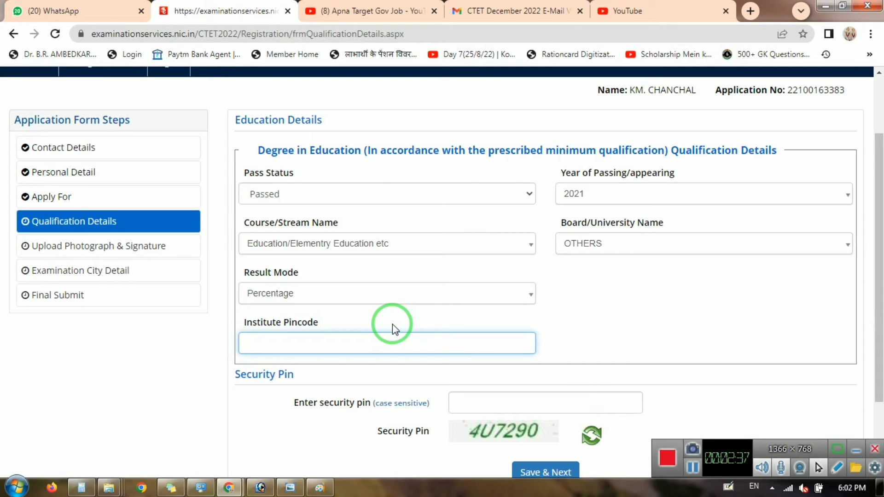
Complete the other board's college name, enter total marks 1300 and obtained marks 903.
{"action": "left_click", "coordinate": [291, 292]}
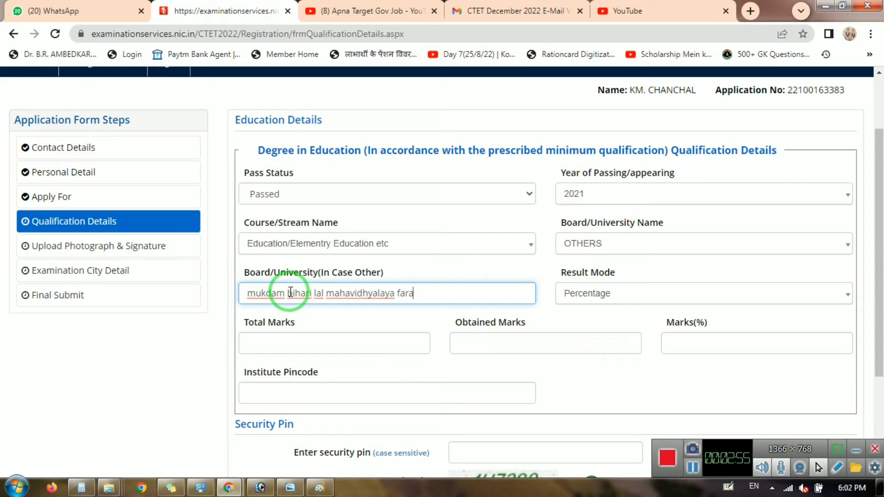
{"action": "type", "text": "ra"}
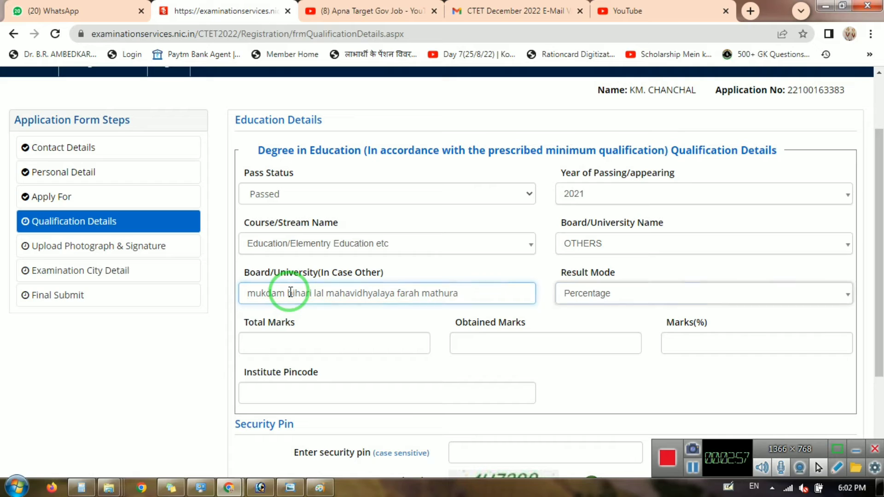
{"action": "key", "text": "Tab"}
{"action": "key", "text": "Tab"}
{"action": "type", "text": "1300"}
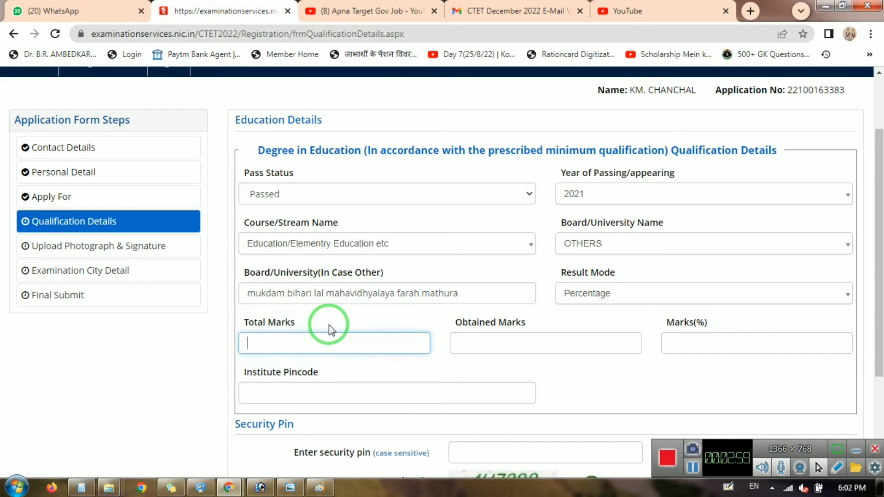
{"action": "key", "text": "Tab"}
{"action": "type", "text": "903"}
{"action": "key", "text": "Tab"}
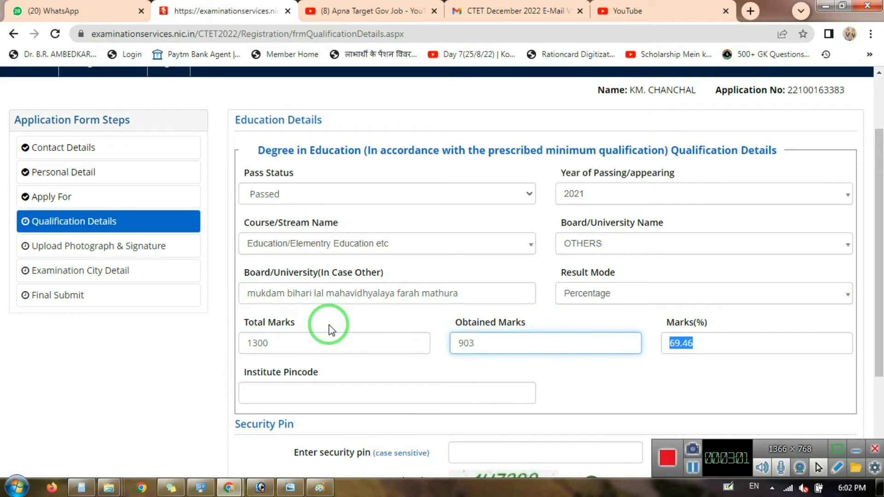
{"action": "left_click", "coordinate": [296, 388]}
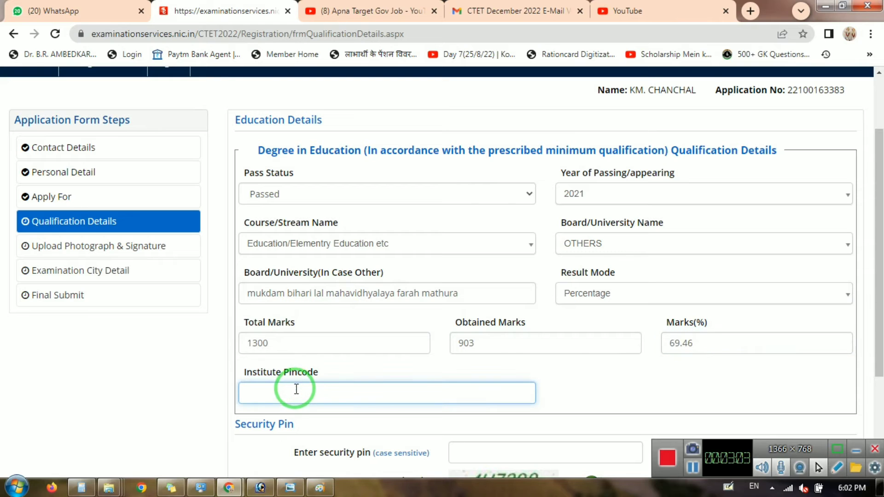
{"action": "mouse_move", "coordinate": [229, 488]}
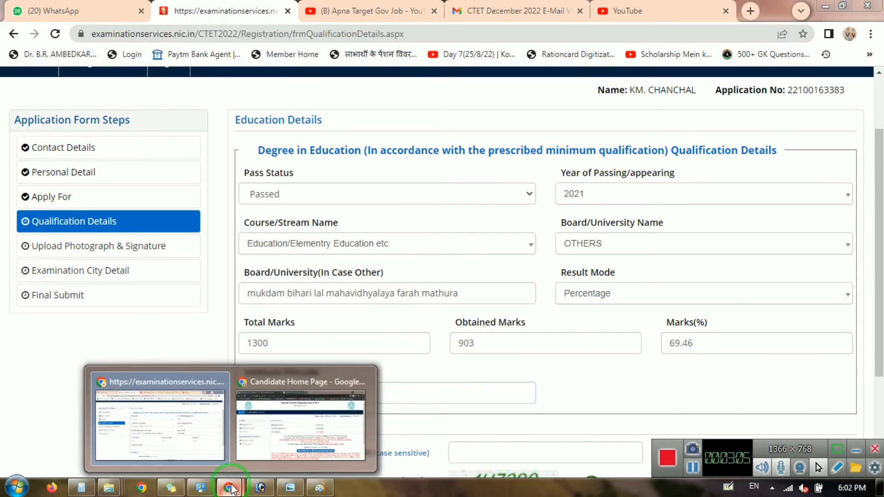
{"action": "left_click", "coordinate": [271, 438]}
{"action": "left_click", "coordinate": [397, 18]}
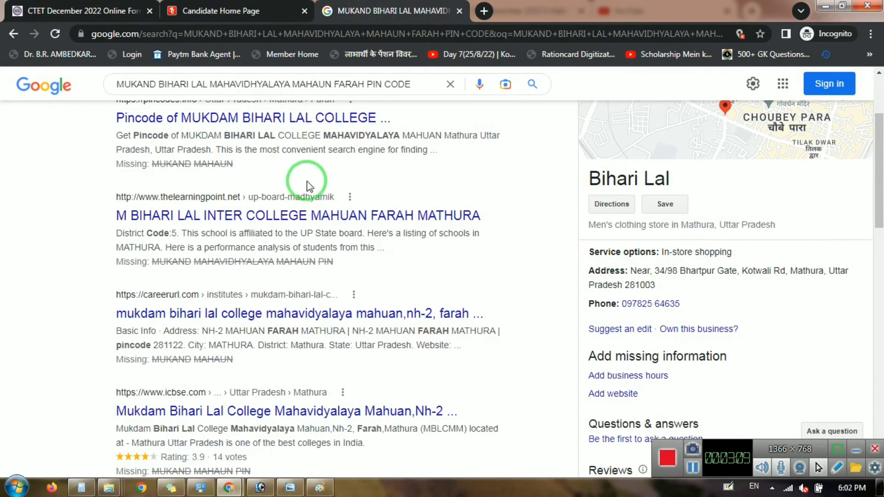
{"action": "scroll", "coordinate": [277, 165], "scroll_direction": "up", "scroll_amount": 3}
{"action": "scroll", "coordinate": [730, 235], "scroll_direction": "down", "scroll_amount": 5}
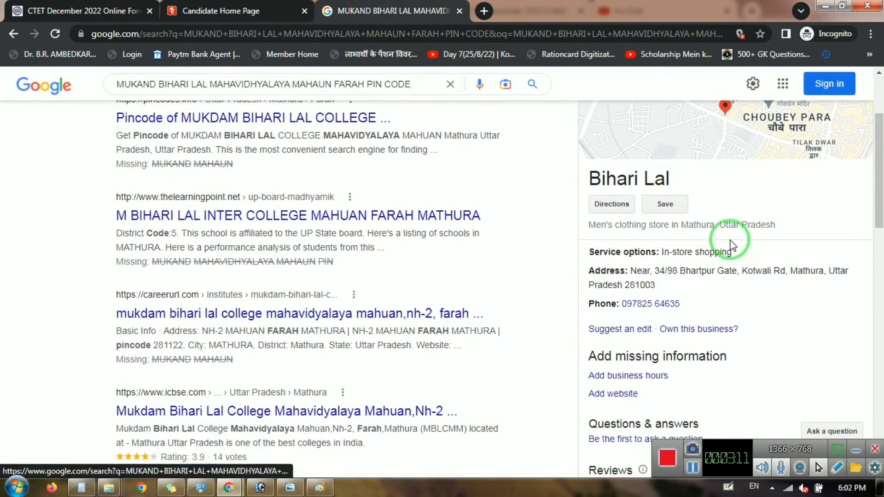
{"action": "scroll", "coordinate": [711, 278], "scroll_direction": "up", "scroll_amount": 5}
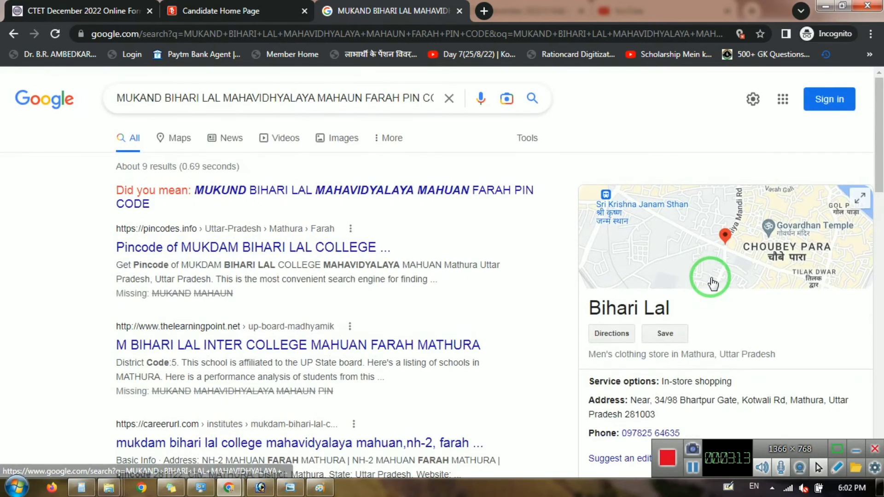
{"action": "scroll", "coordinate": [711, 276], "scroll_direction": "down", "scroll_amount": 4}
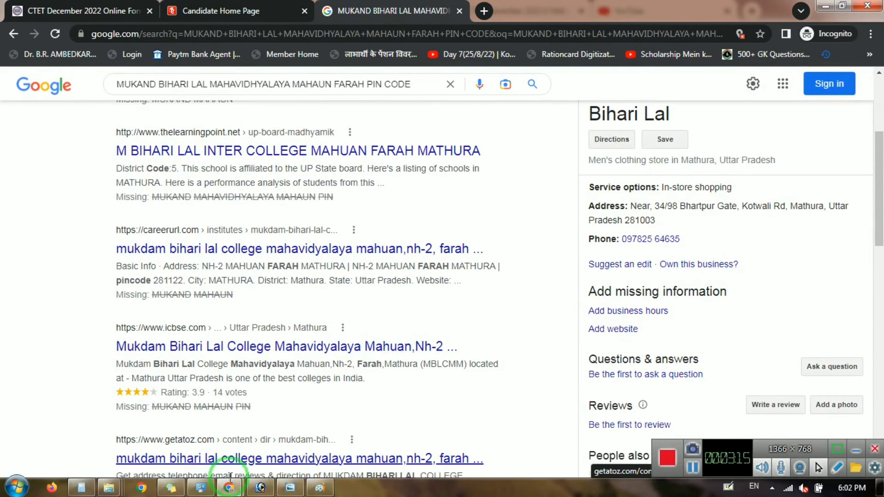
{"action": "mouse_move", "coordinate": [228, 488]}
{"action": "left_click", "coordinate": [174, 443]}
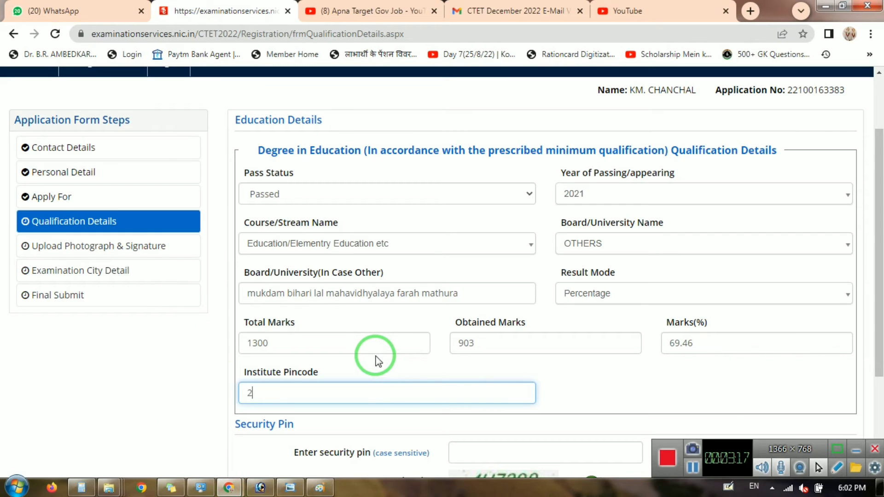
Enter the security pin and save the qualification details with institute pincode 281003.
{"action": "scroll", "coordinate": [377, 356], "scroll_direction": "down", "scroll_amount": 3}
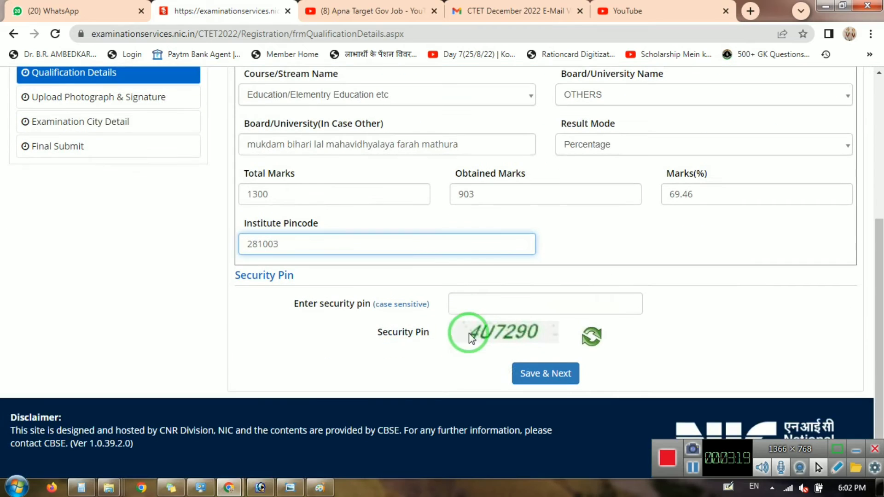
{"action": "left_click", "coordinate": [480, 309]}
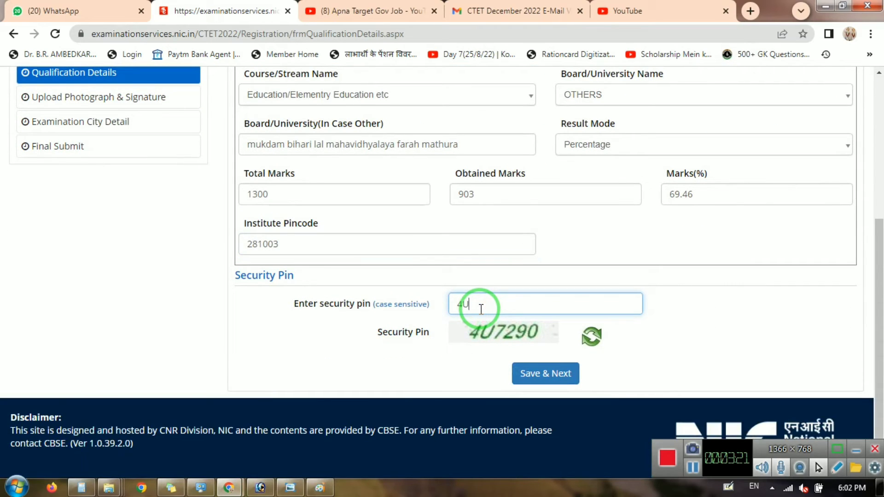
{"action": "type", "text": "4U7290"}
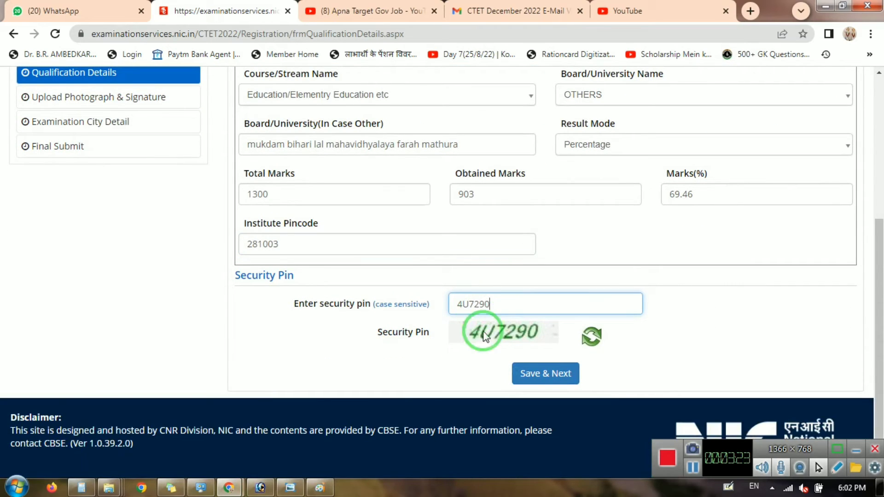
{"action": "left_click", "coordinate": [540, 380]}
{"action": "left_click", "coordinate": [452, 298]}
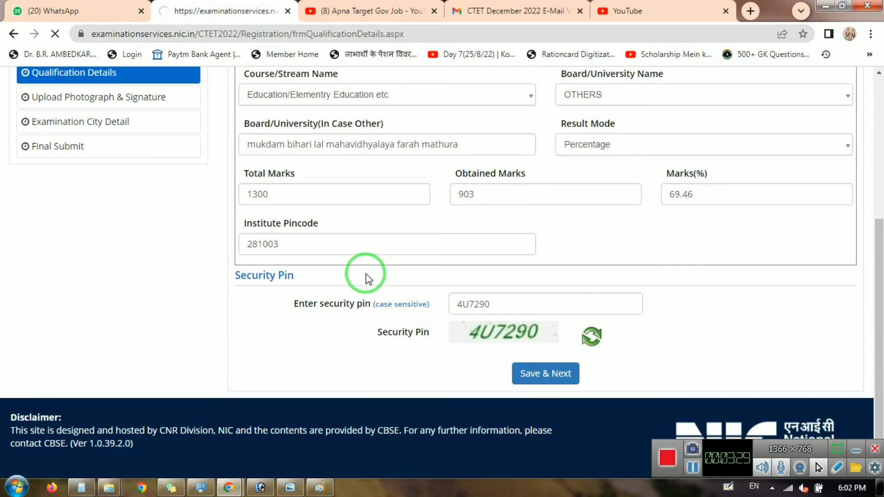
{"action": "left_click", "coordinate": [595, 254]}
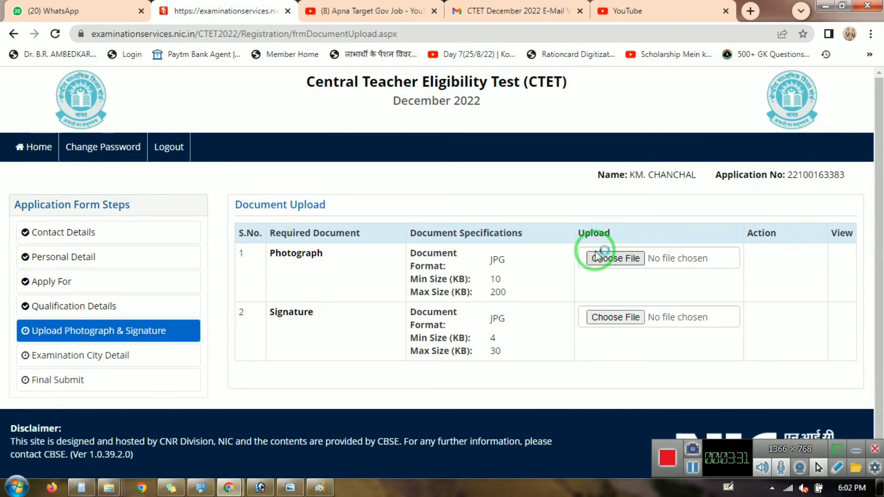
Pick pp1 from the candidate's folder in F:\online as the photograph file.
{"action": "left_click", "coordinate": [637, 262]}
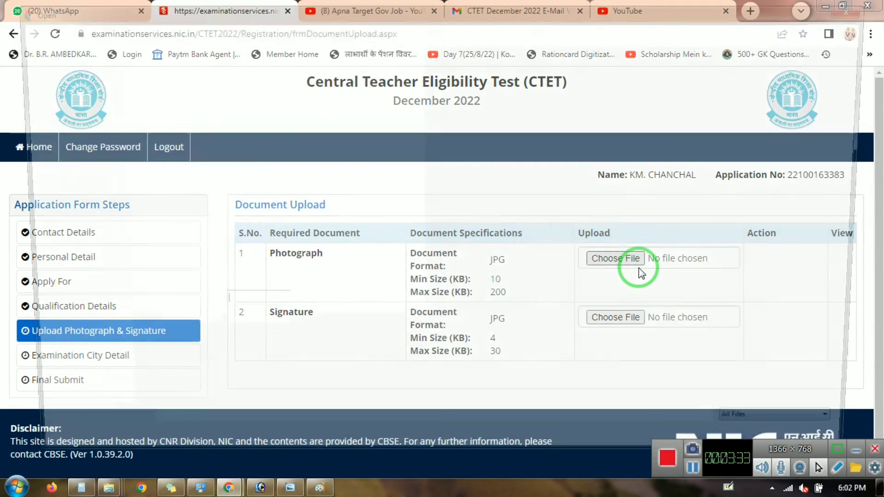
{"action": "left_click", "coordinate": [29, 305]}
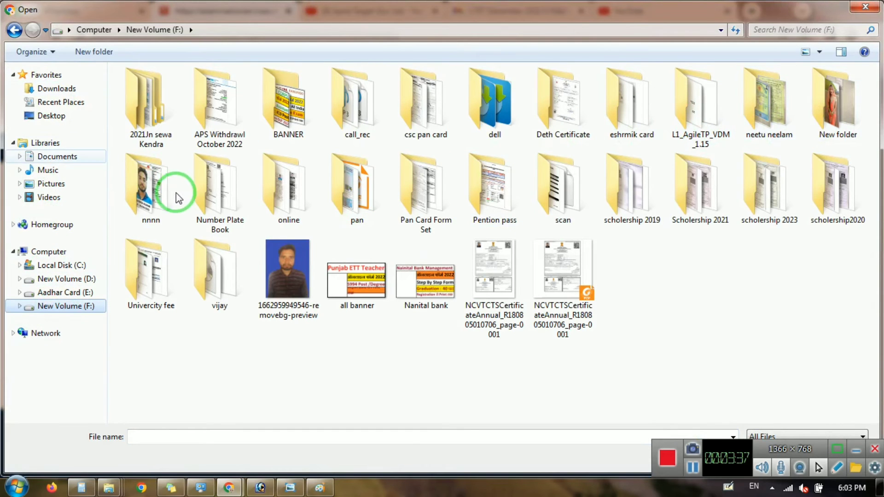
{"action": "double_click", "coordinate": [303, 197]}
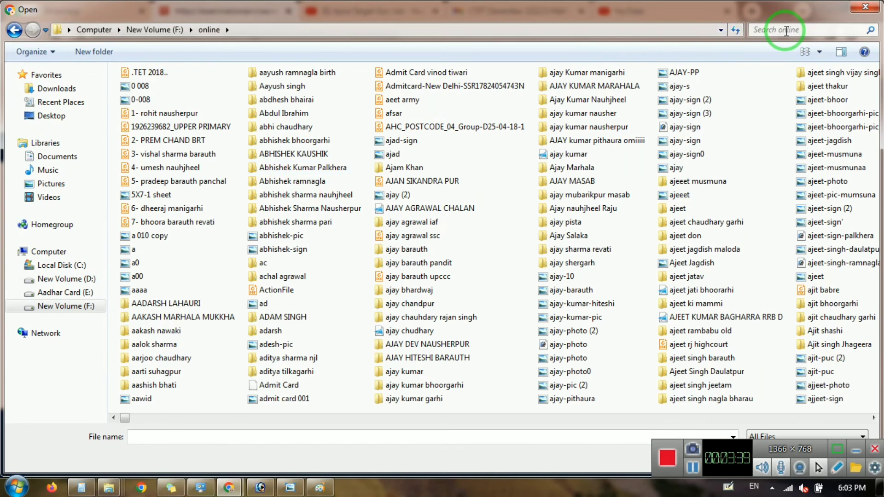
{"action": "left_click", "coordinate": [785, 30]}
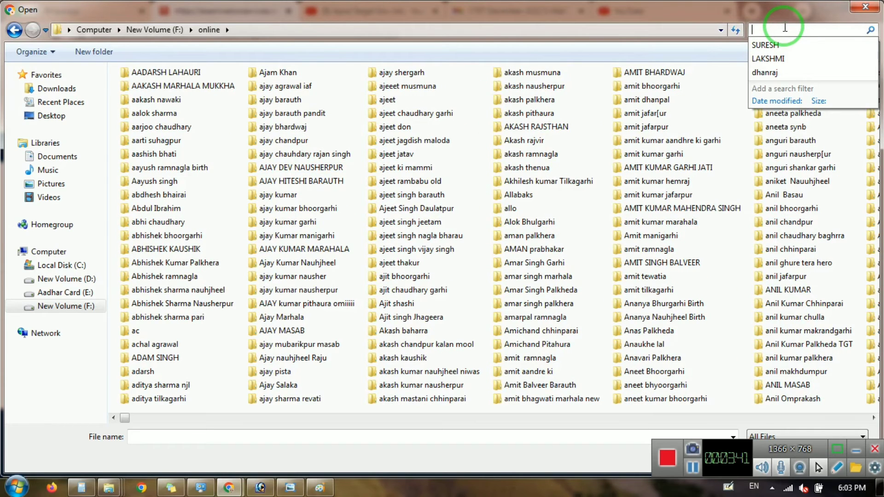
{"action": "type", "text": "chanchal"}
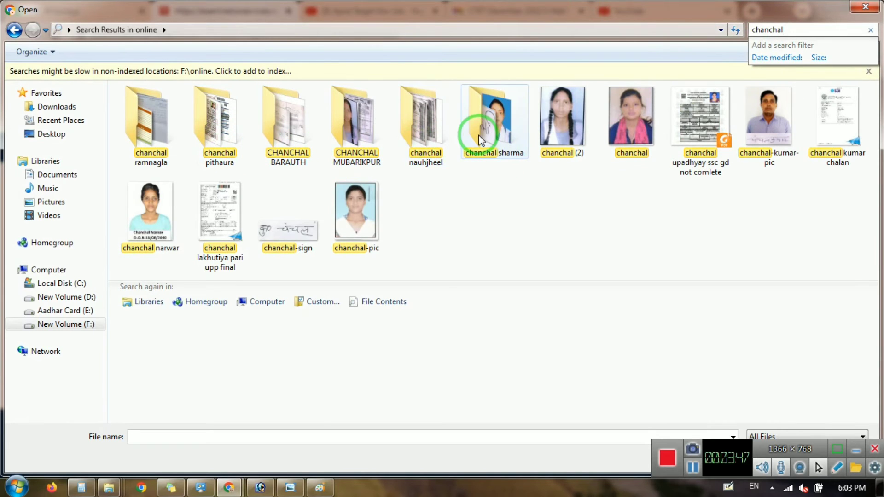
{"action": "left_click", "coordinate": [430, 134]}
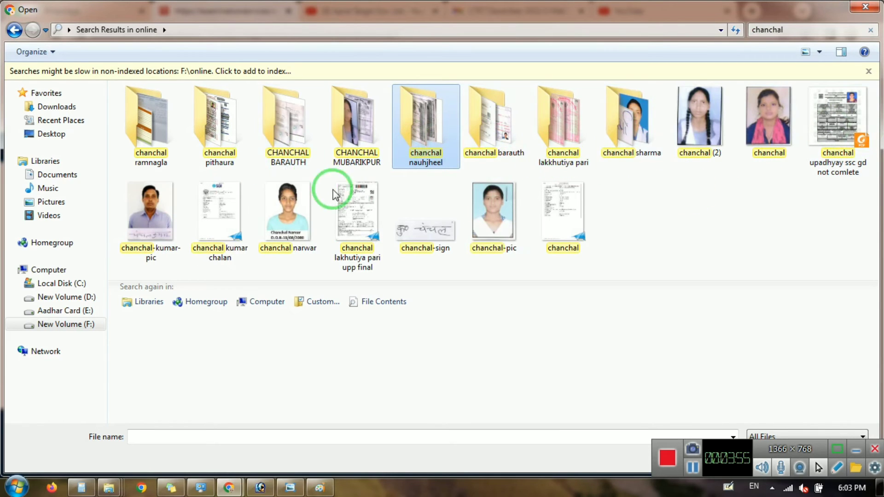
{"action": "double_click", "coordinate": [427, 134]}
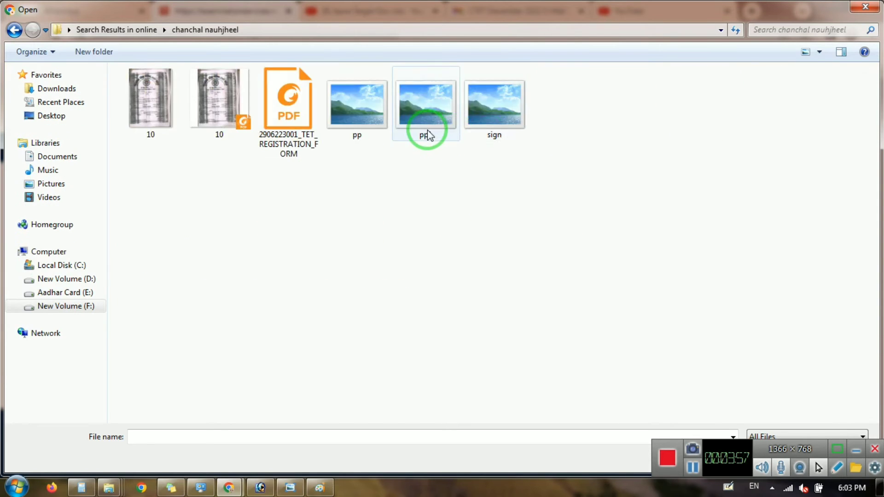
{"action": "double_click", "coordinate": [426, 121]}
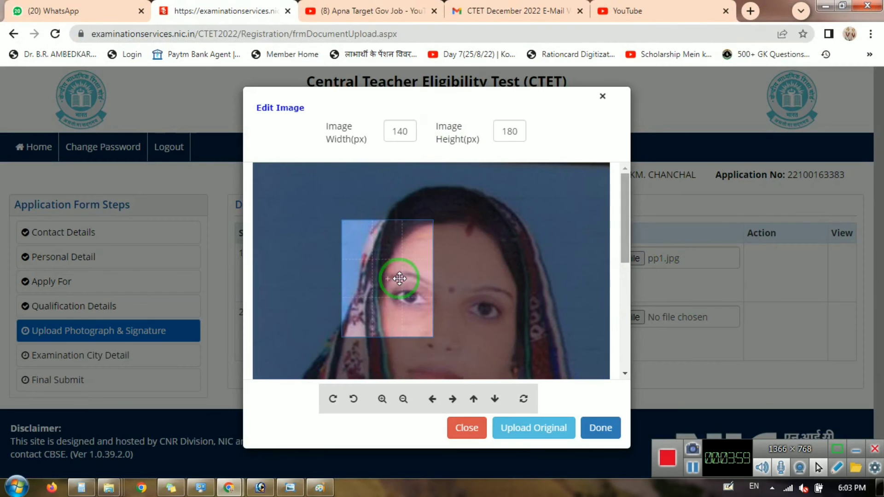
Upload the cropped pp1 photograph and the uncropped sign file as the signature.
{"action": "left_click", "coordinate": [543, 425]}
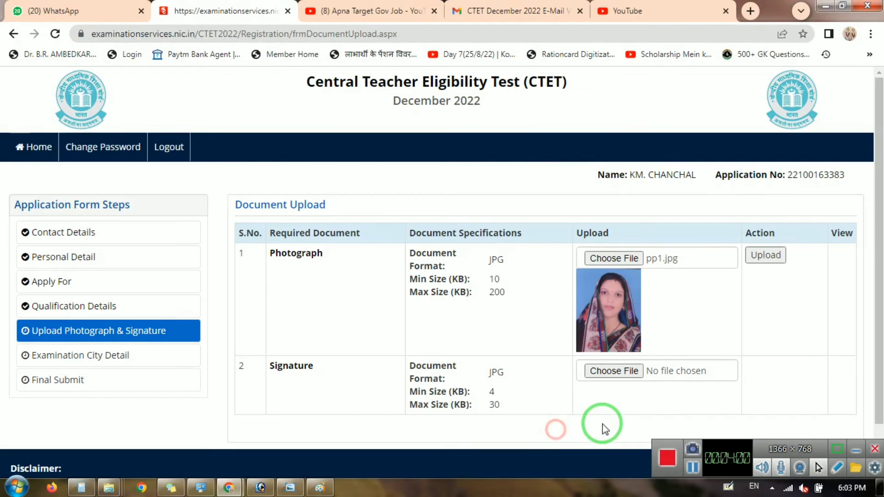
{"action": "left_click", "coordinate": [764, 257]}
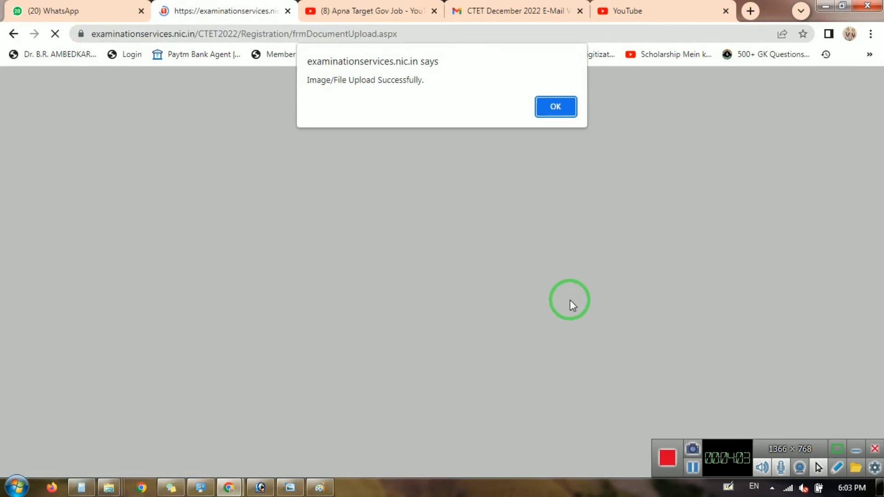
{"action": "left_click", "coordinate": [550, 108]}
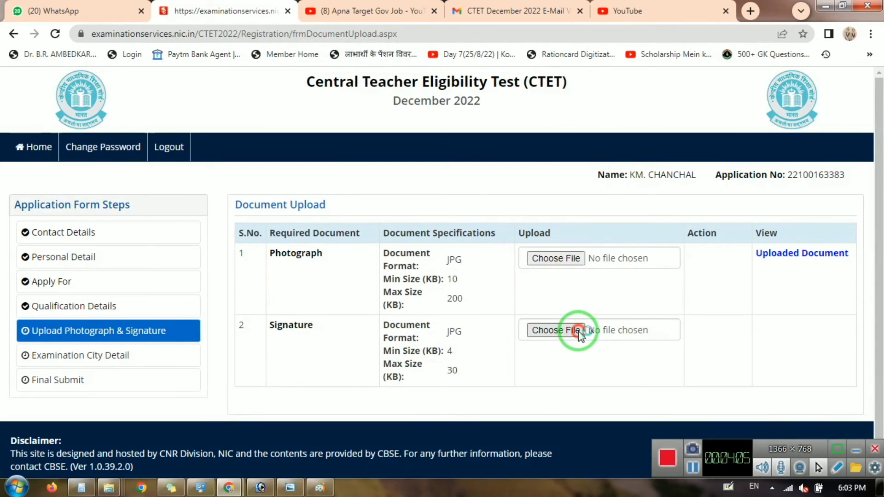
{"action": "left_click", "coordinate": [561, 258]}
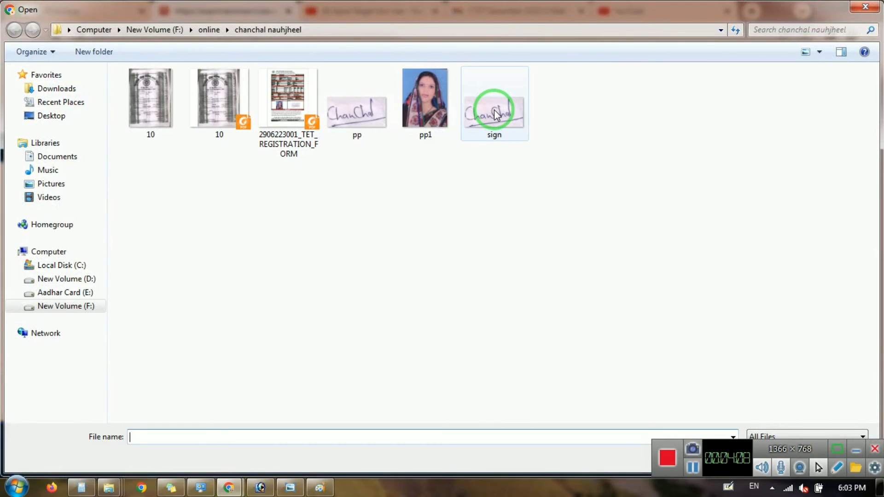
{"action": "double_click", "coordinate": [495, 114]}
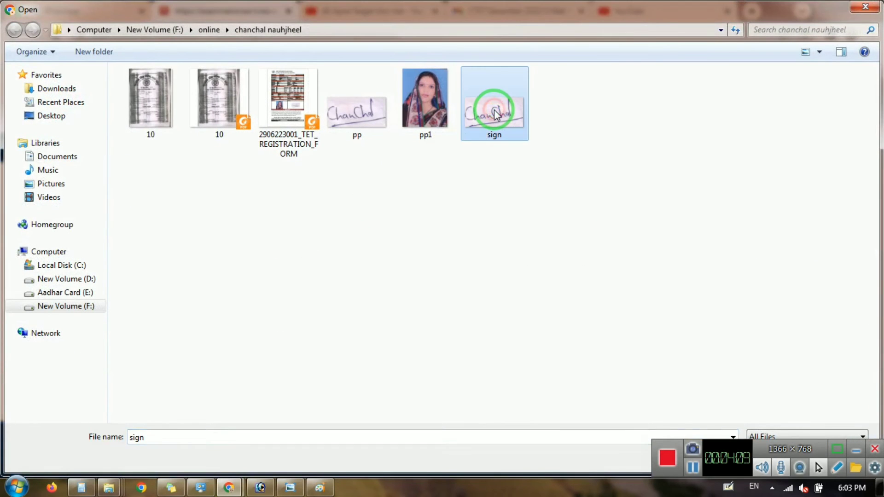
{"action": "left_click", "coordinate": [521, 414]}
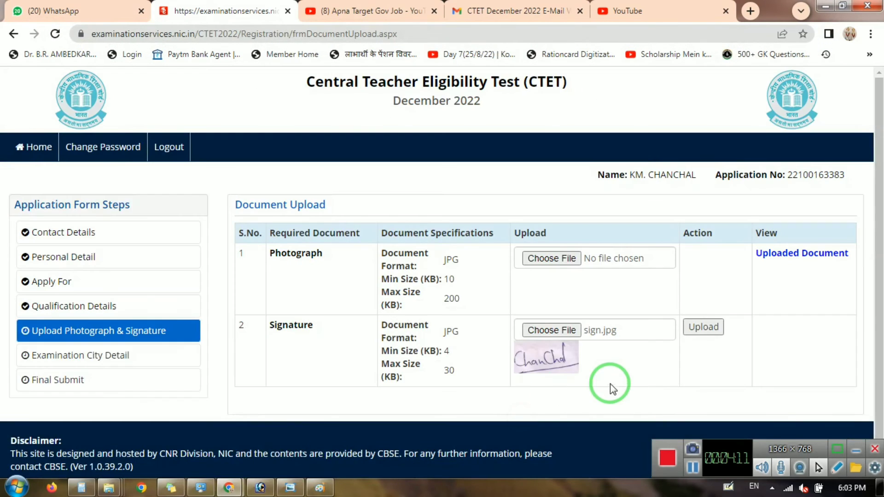
{"action": "left_click", "coordinate": [705, 325]}
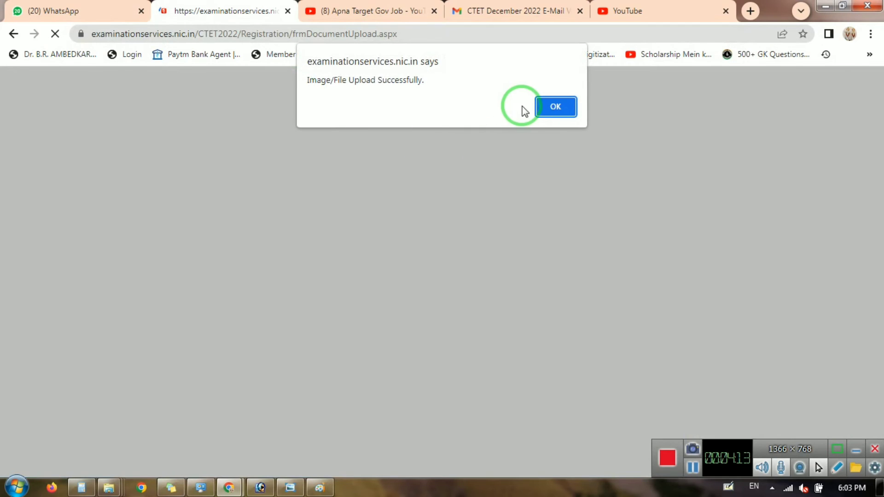
{"action": "left_click", "coordinate": [554, 108]}
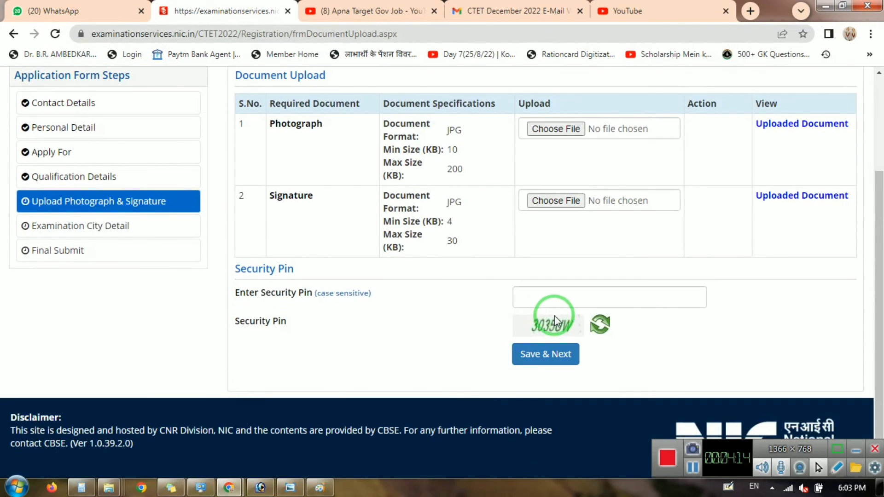
Enter the security pin and save the uploaded documents, confirming submission.
{"action": "left_click", "coordinate": [553, 298]}
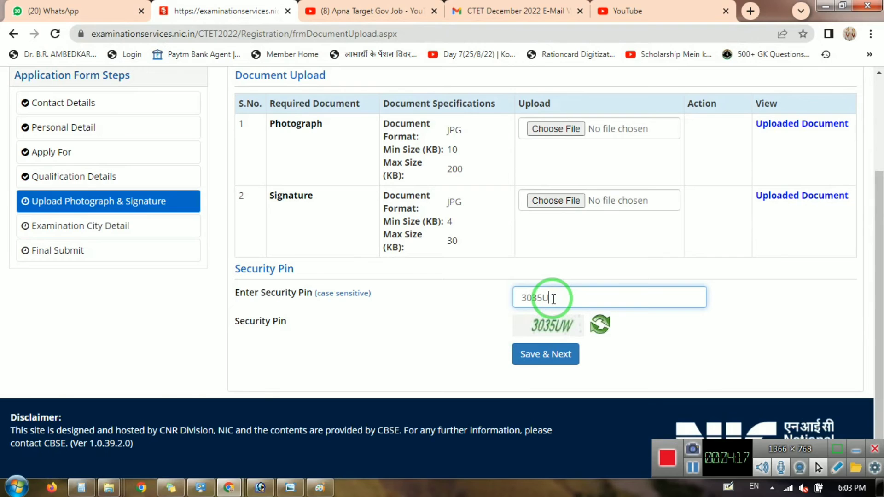
{"action": "type", "text": "3035UW"}
{"action": "left_click", "coordinate": [545, 354]}
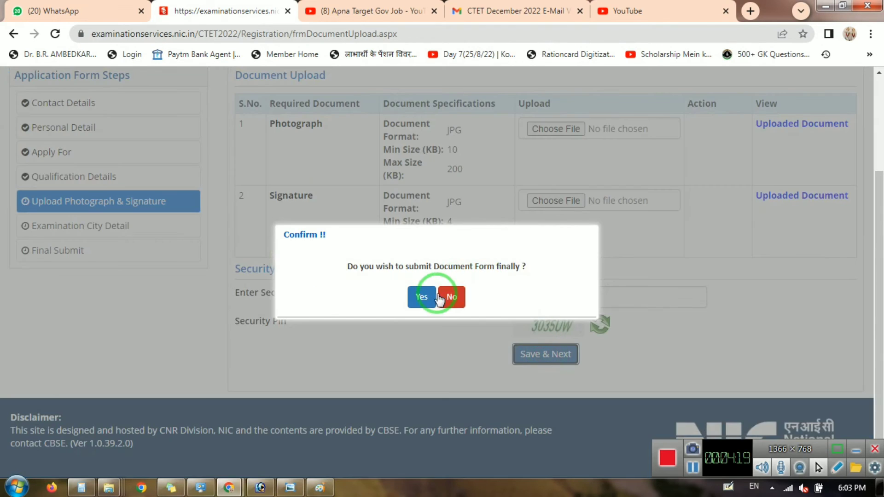
{"action": "left_click", "coordinate": [420, 296]}
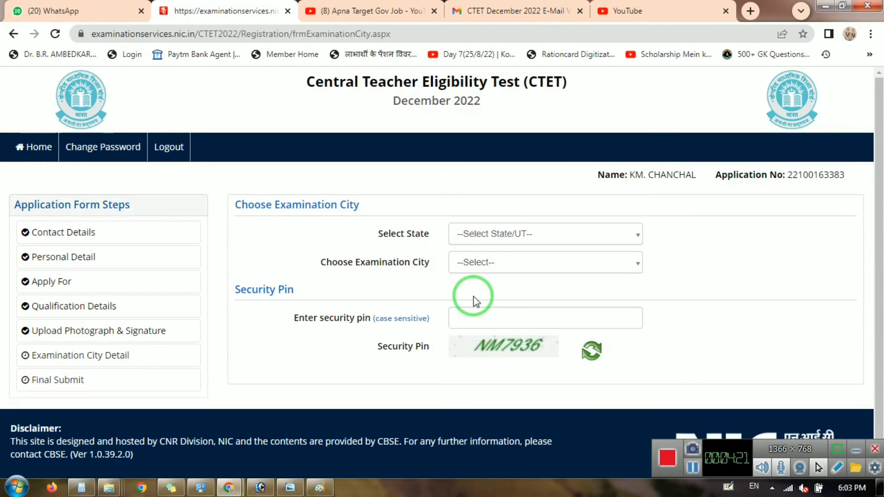
Choose UTTAR PRADESH as the state and MATHURA as the examination city.
{"action": "left_click", "coordinate": [477, 237]}
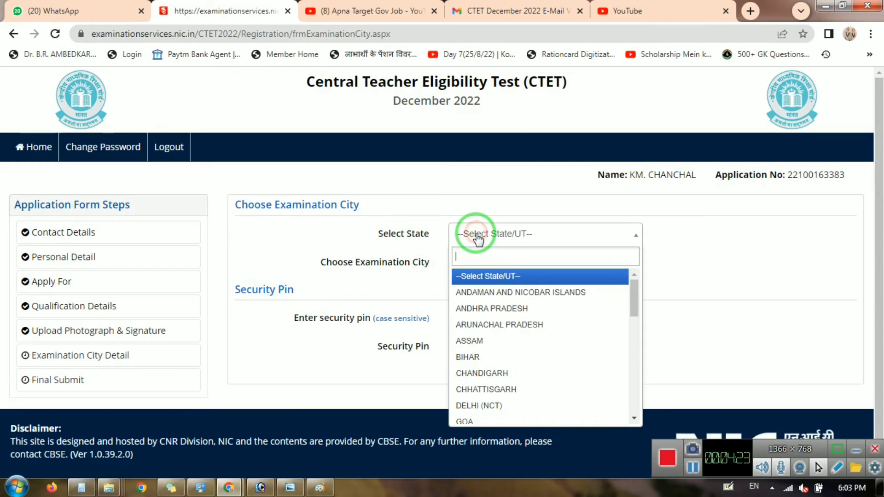
{"action": "type", "text": "utta"}
{"action": "key", "text": "Return"}
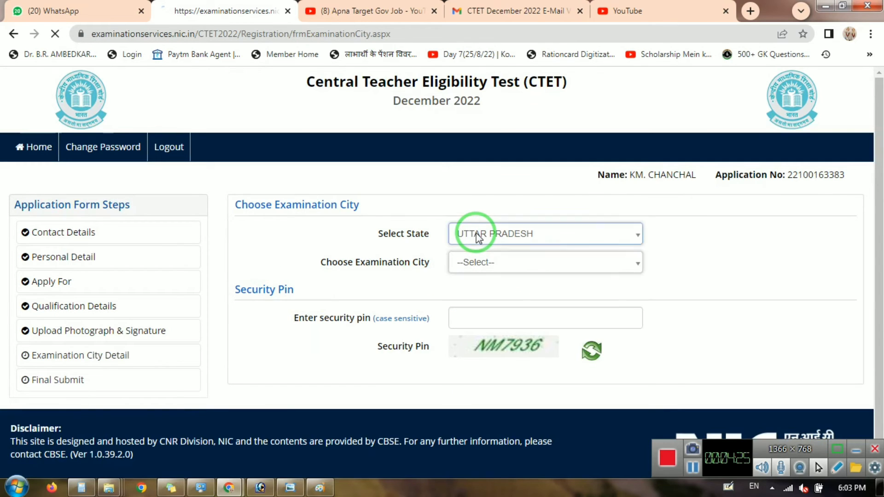
{"action": "left_click", "coordinate": [494, 260]}
{"action": "type", "text": "math"}
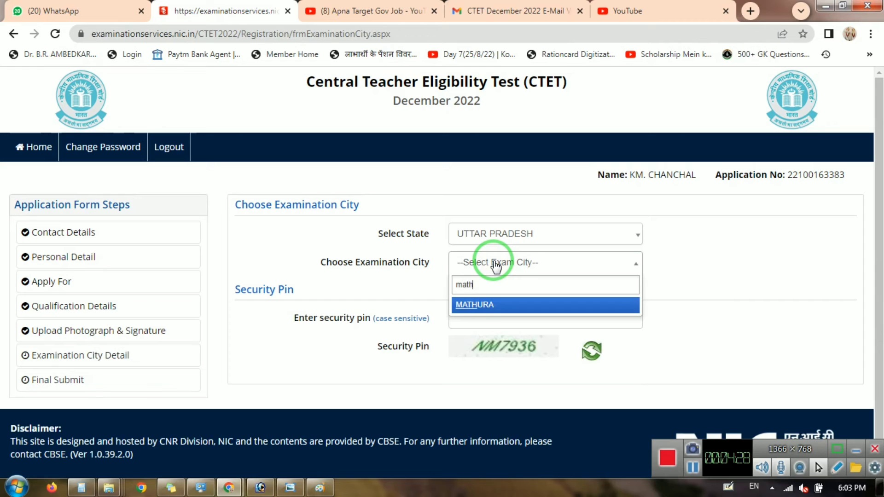
{"action": "key", "text": "Return"}
Enter the security pin and save the examination city choice, confirming it.
{"action": "left_click", "coordinate": [487, 357]}
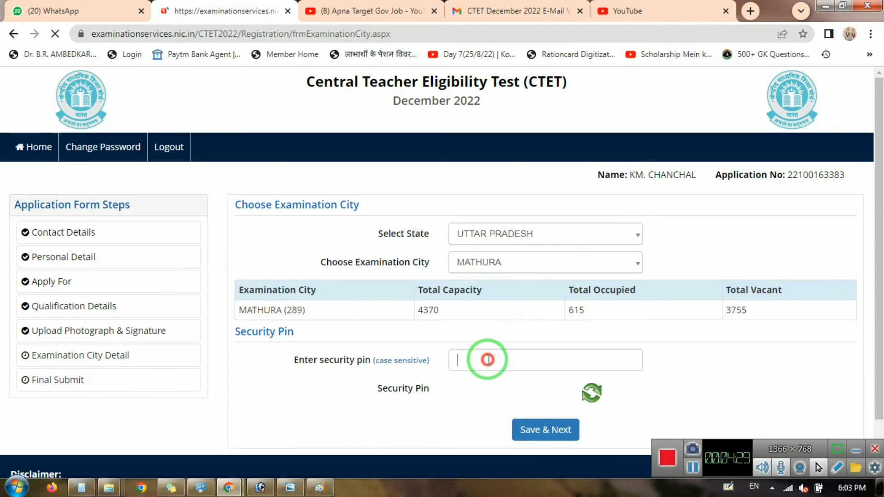
{"action": "scroll", "coordinate": [586, 302], "scroll_direction": "down", "scroll_amount": 1}
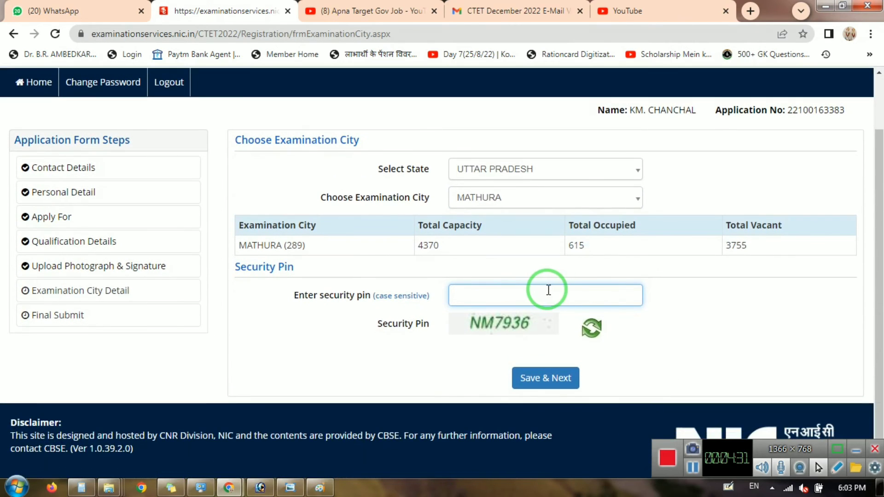
{"action": "type", "text": "nm"}
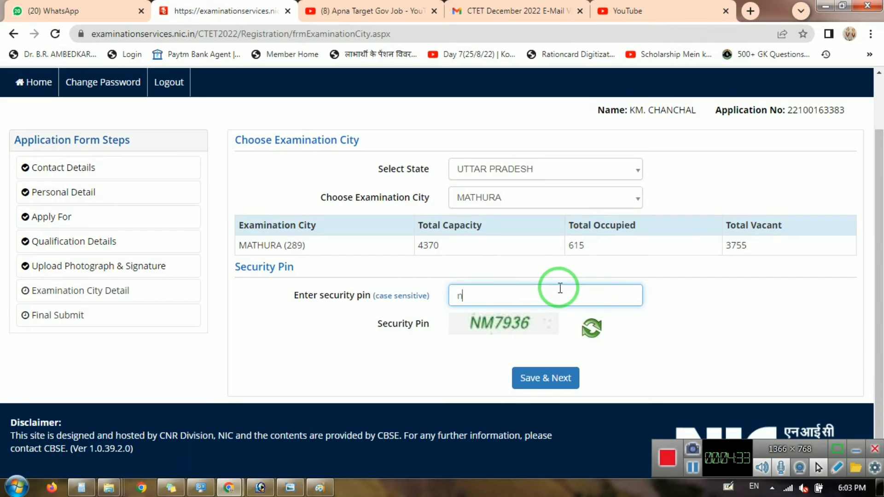
{"action": "key", "text": "BackSpace"}
{"action": "type", "text": "NM7936"}
{"action": "left_click", "coordinate": [530, 378]}
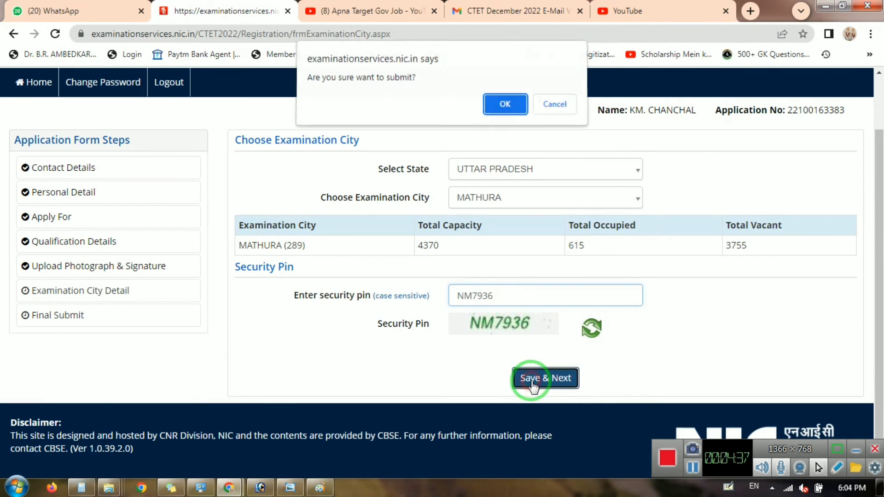
{"action": "left_click", "coordinate": [505, 109]}
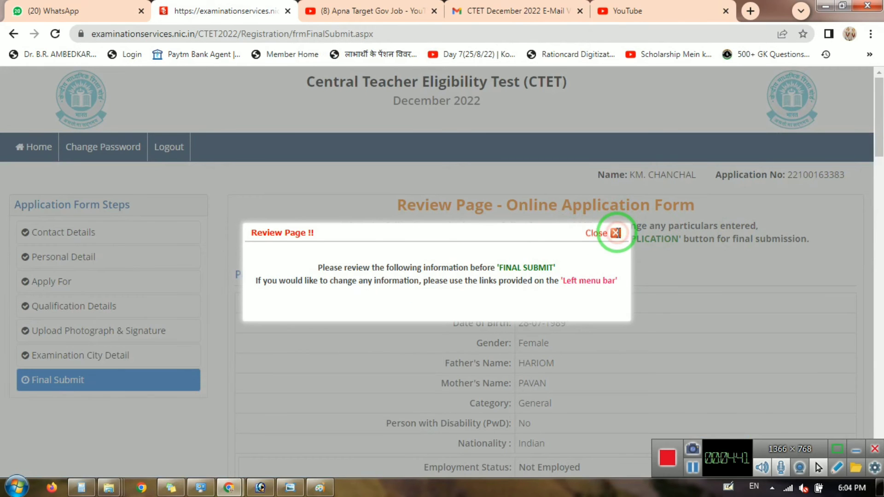
Dismiss the review notice and scroll through the application summary to check the particulars.
{"action": "left_click", "coordinate": [615, 231]}
{"action": "scroll", "coordinate": [633, 258], "scroll_direction": "down", "scroll_amount": 3}
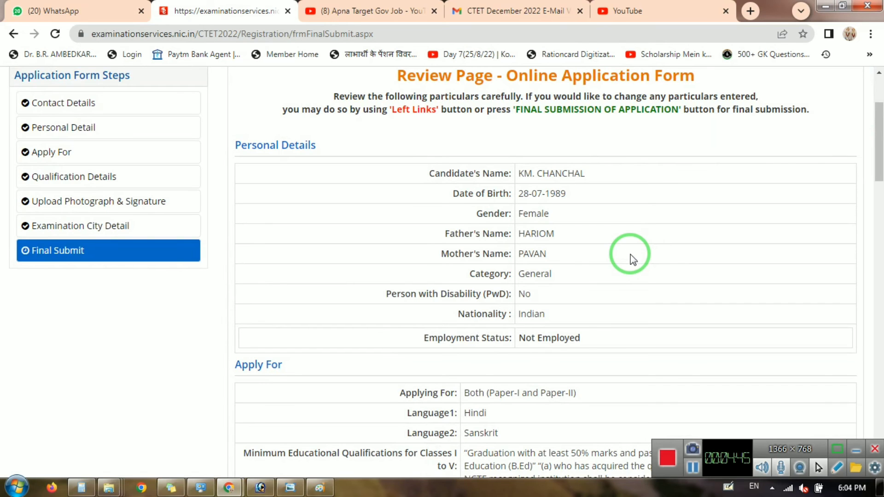
{"action": "scroll", "coordinate": [603, 271], "scroll_direction": "down", "scroll_amount": 3}
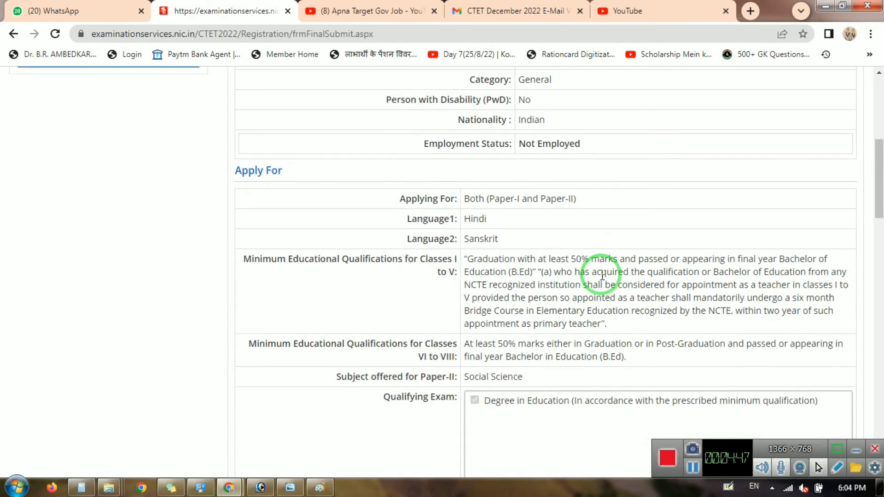
{"action": "scroll", "coordinate": [570, 280], "scroll_direction": "up", "scroll_amount": 3}
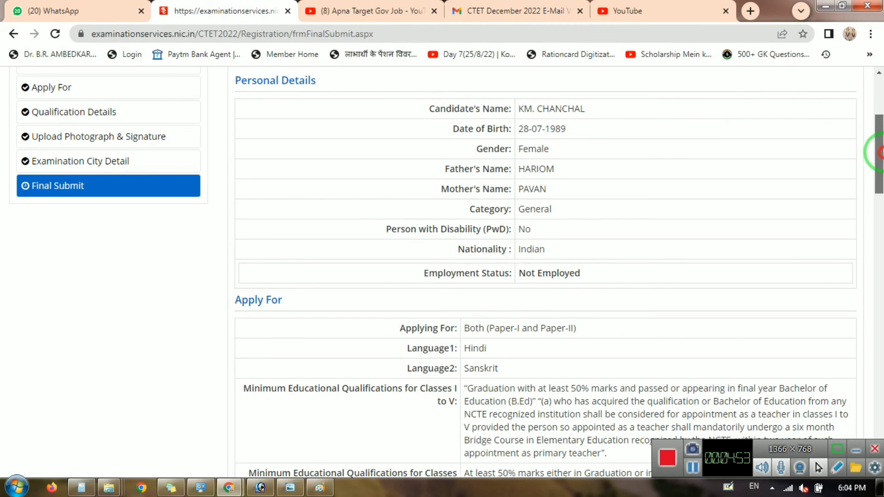
{"action": "left_click_drag", "start_coordinate": [879, 153], "coordinate": [879, 252]}
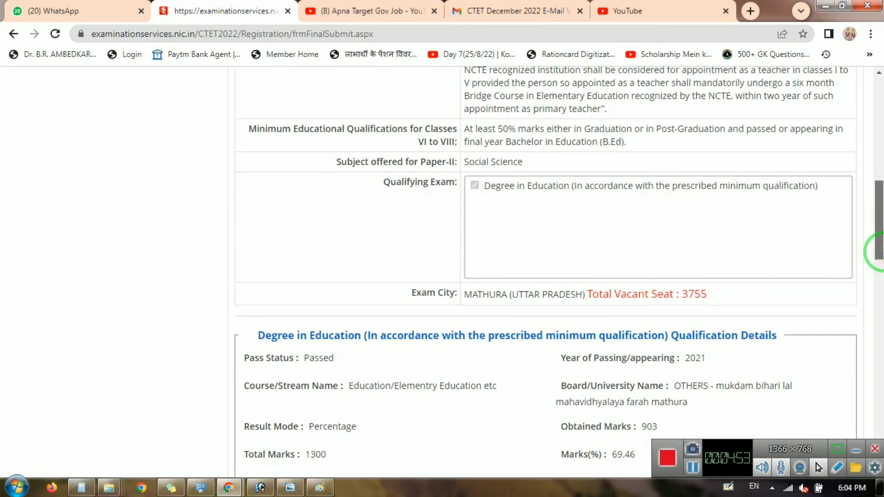
{"action": "scroll", "coordinate": [879, 252], "scroll_direction": "down", "scroll_amount": 3}
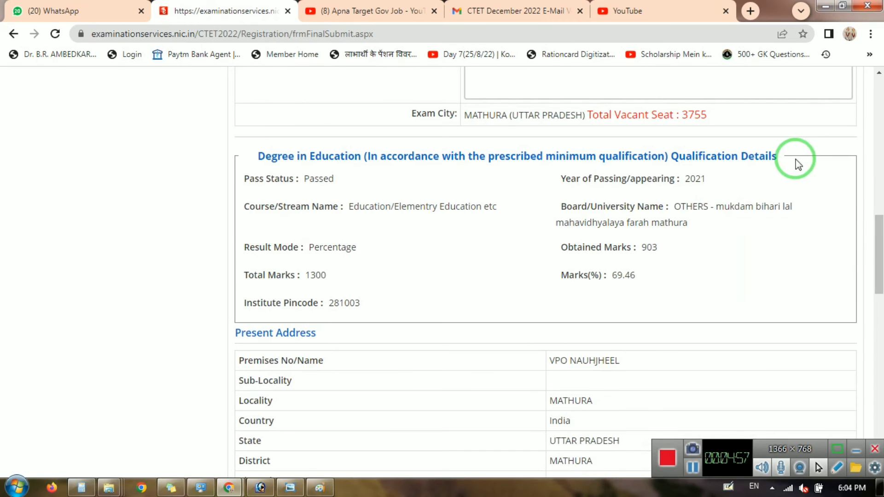
{"action": "left_click_drag", "start_coordinate": [881, 225], "coordinate": [858, 416]}
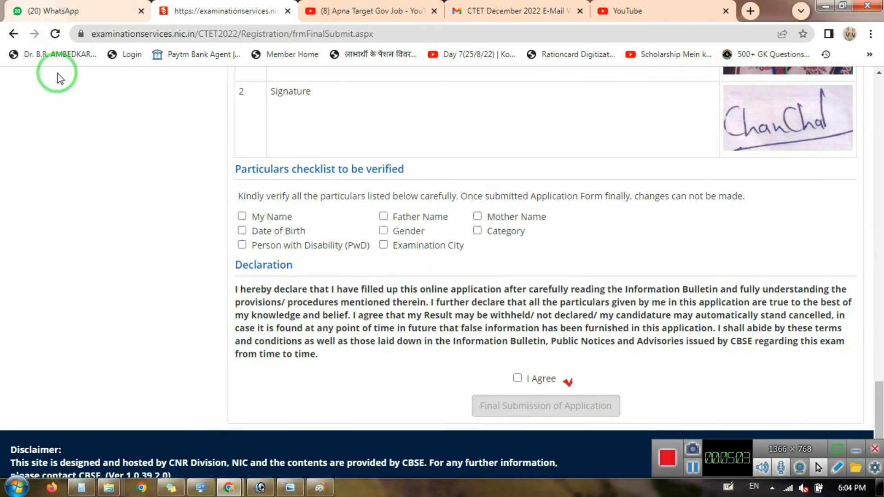
Tick every checklist particular, from My Name through PwD and Examination City, as verified.
{"action": "left_click", "coordinate": [246, 218]}
{"action": "key", "text": "Tab"}
{"action": "key", "text": "space"}
{"action": "key", "text": "Tab"}
{"action": "key", "text": "space"}
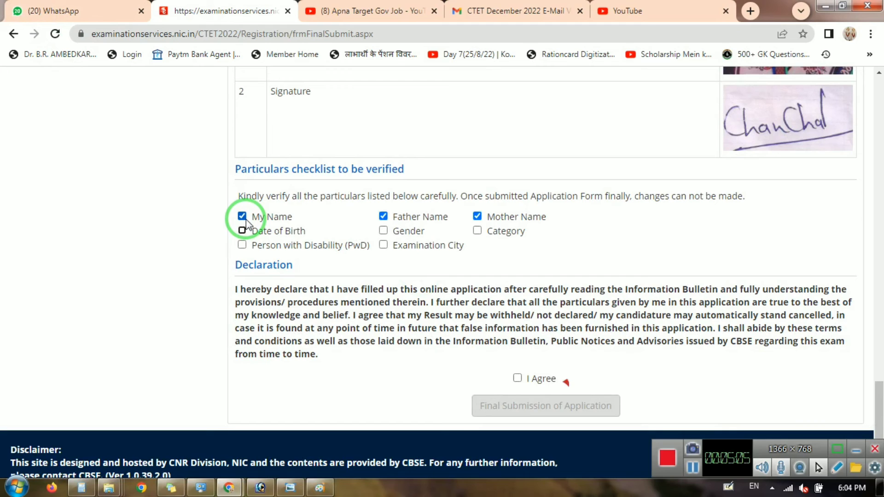
{"action": "key", "text": "Tab"}
{"action": "key", "text": "space"}
{"action": "key", "text": "Tab"}
{"action": "key", "text": "space"}
{"action": "key", "text": "Tab"}
{"action": "key", "text": "space"}
{"action": "key", "text": "space"}
{"action": "left_click", "coordinate": [240, 245]}
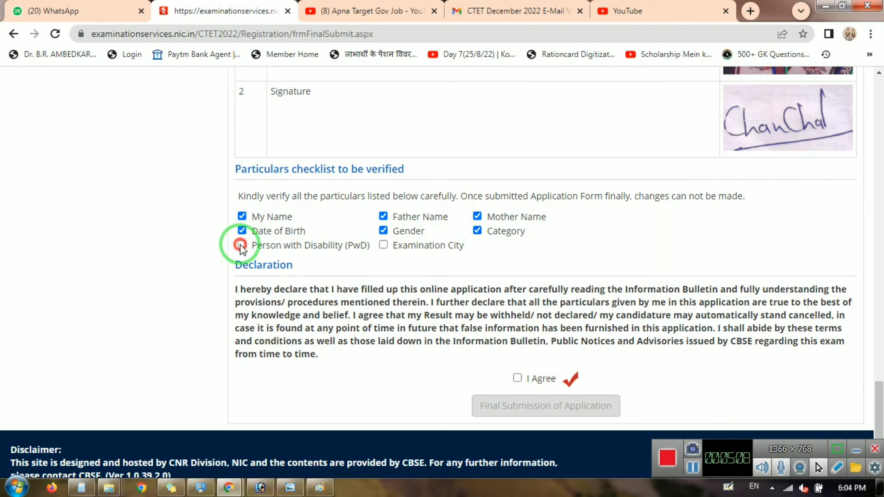
{"action": "left_click", "coordinate": [384, 244]}
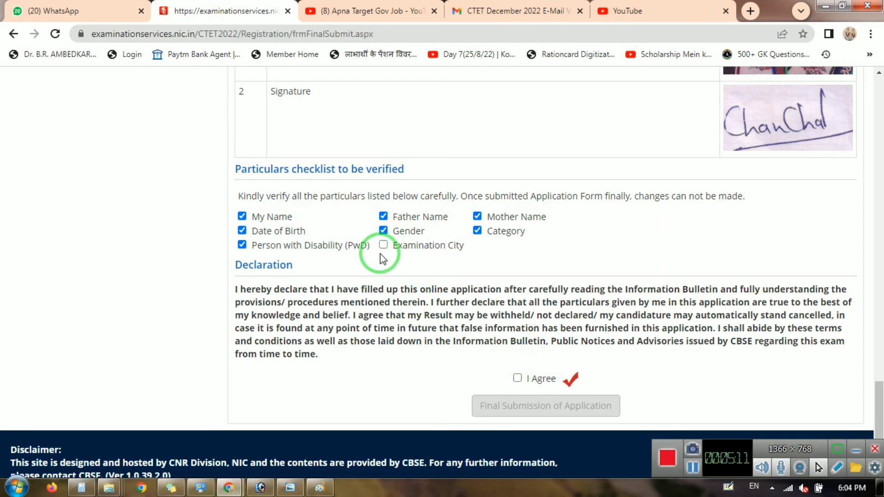
{"action": "left_click", "coordinate": [384, 245]}
Agree to the declaration and confirm the final submission of the application.
{"action": "left_click", "coordinate": [518, 379]}
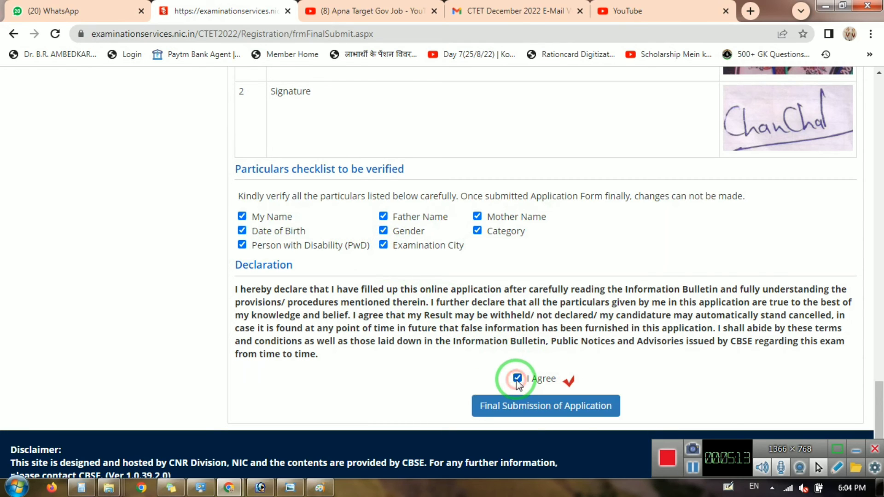
{"action": "left_click", "coordinate": [529, 408]}
{"action": "left_click", "coordinate": [415, 298]}
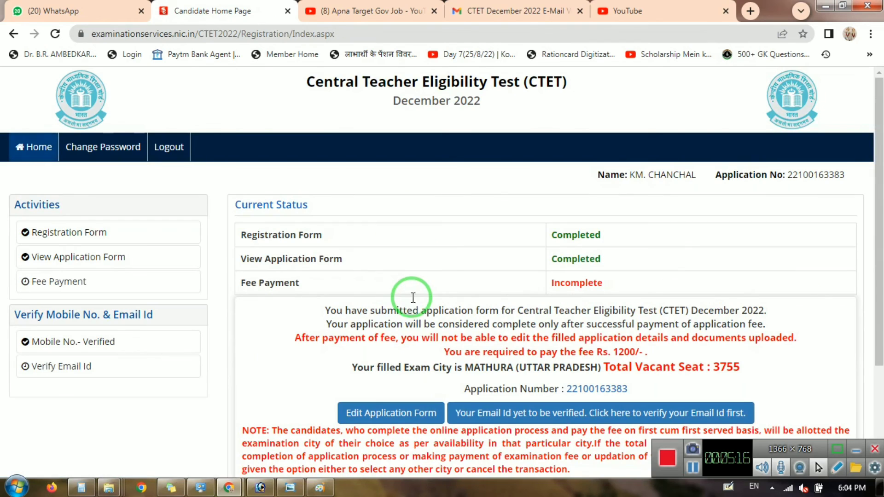
{"action": "left_click", "coordinate": [626, 411]}
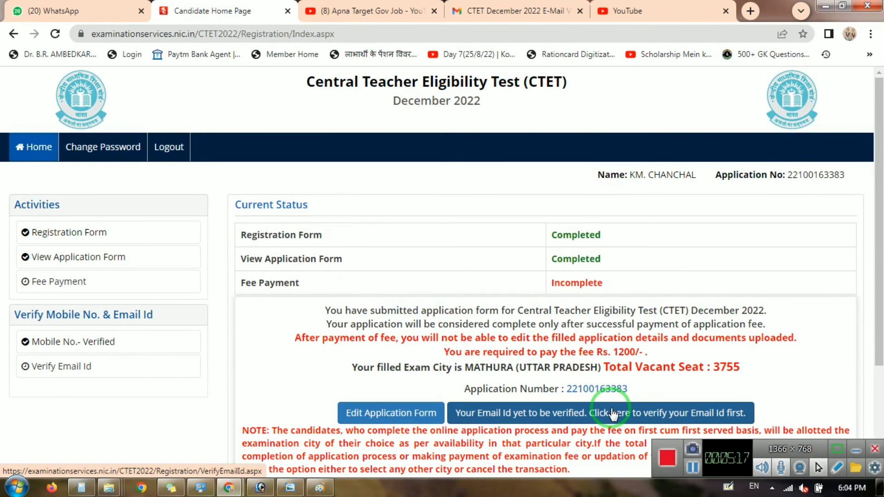
Open the 'Verify your Registered Email Id' page from the home page's verify link.
{"action": "left_click", "coordinate": [615, 413]}
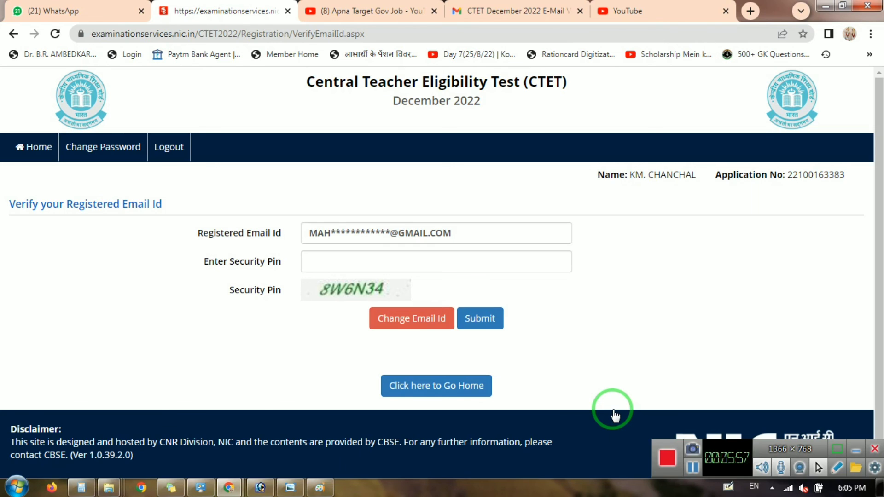
Enter the displayed security pin, submit it, and acknowledge the OTP-sent alert.
{"action": "left_click", "coordinate": [406, 260]}
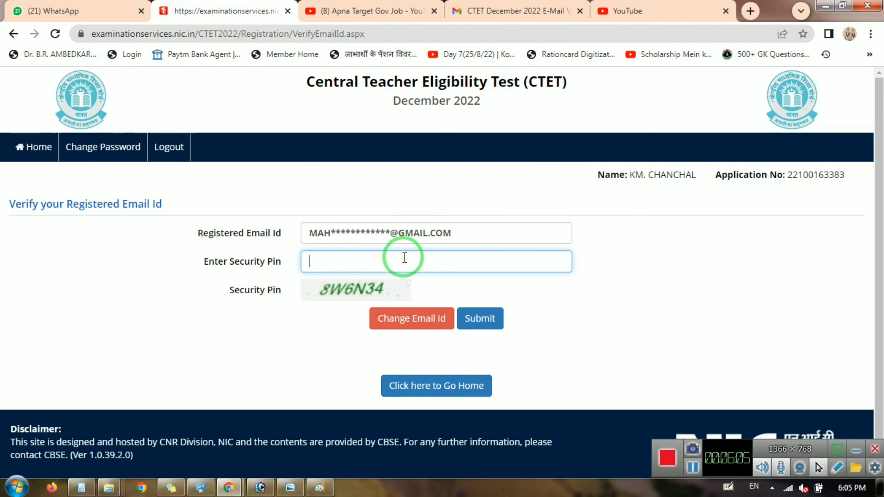
{"action": "left_click", "coordinate": [359, 258]}
{"action": "type", "text": "8"}
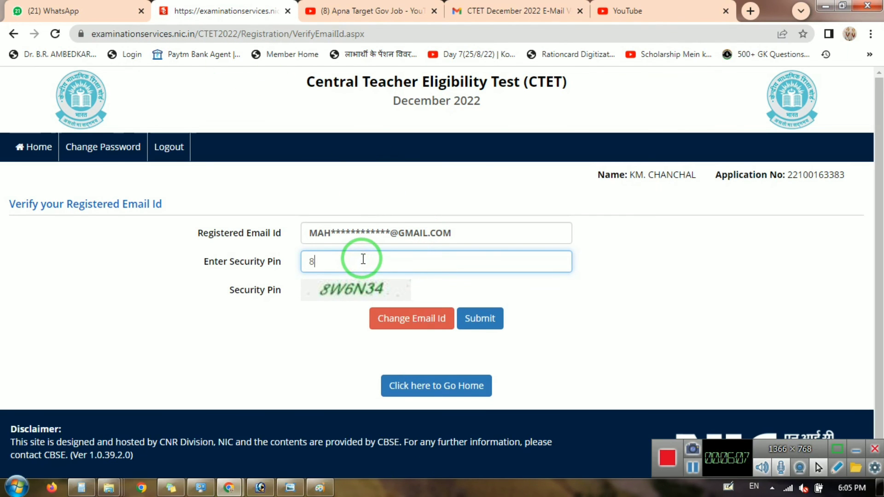
{"action": "type", "text": "W6N34"}
{"action": "left_click", "coordinate": [486, 319]}
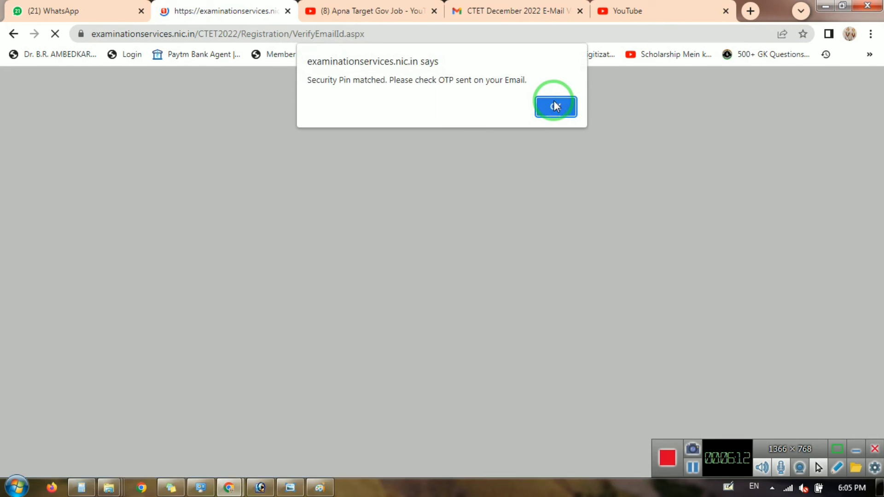
{"action": "left_click", "coordinate": [554, 107]}
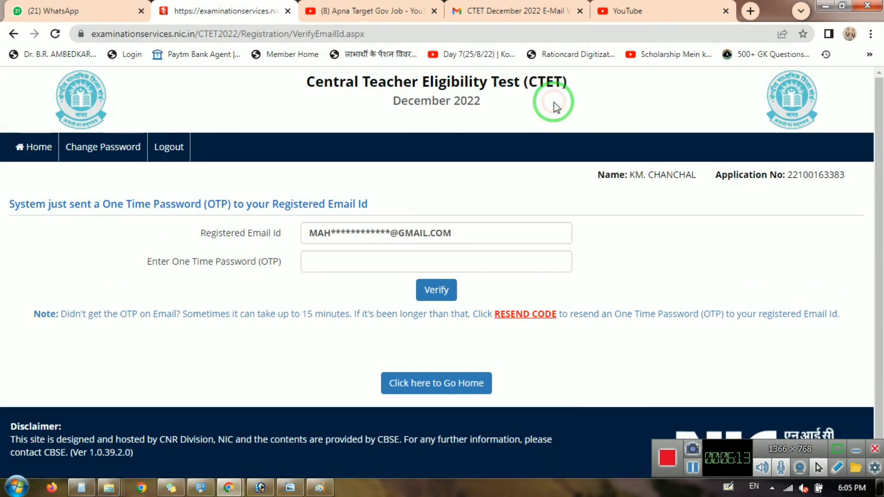
Enter the one-time password received by email and verify the email address.
{"action": "left_click", "coordinate": [430, 261]}
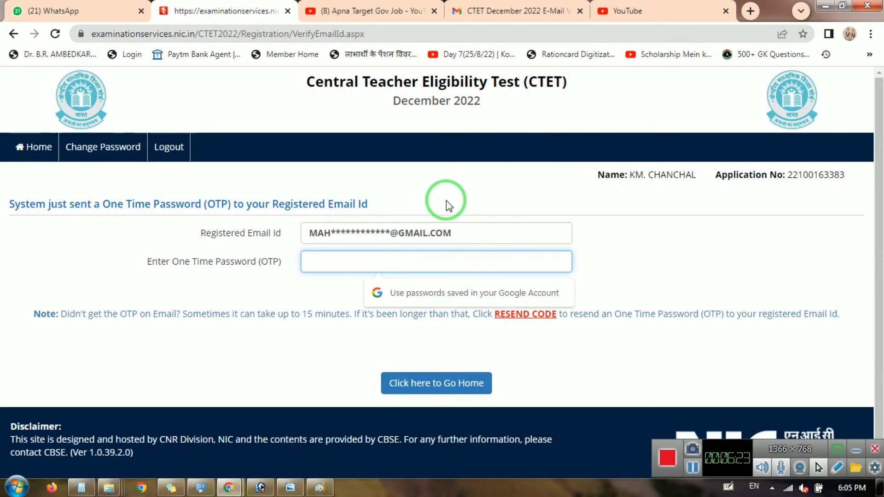
{"action": "left_click", "coordinate": [424, 266]}
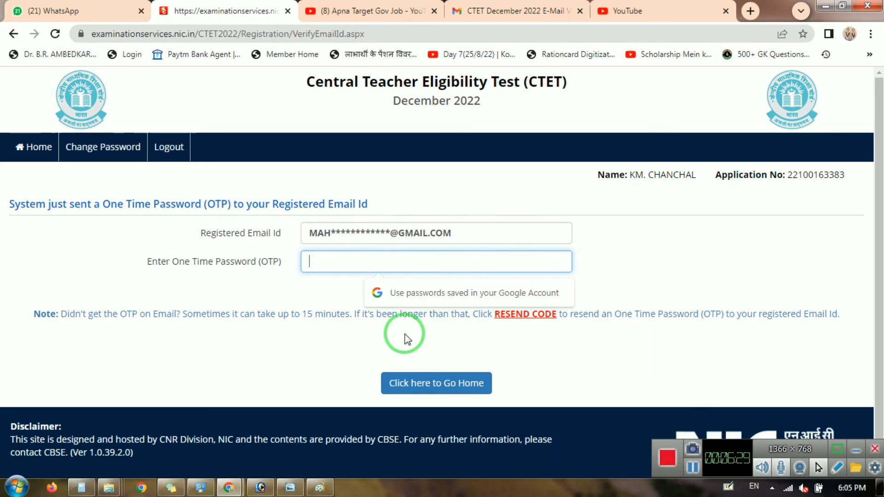
{"action": "left_click", "coordinate": [400, 258]}
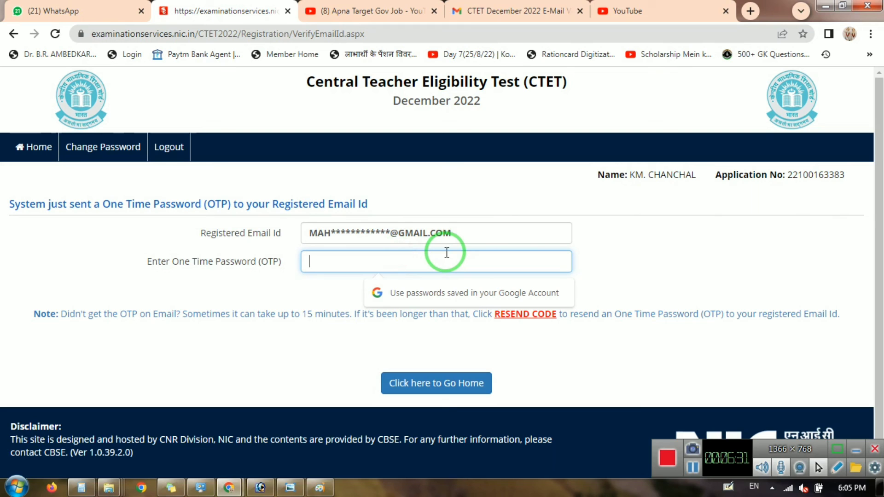
{"action": "type", "text": "******"}
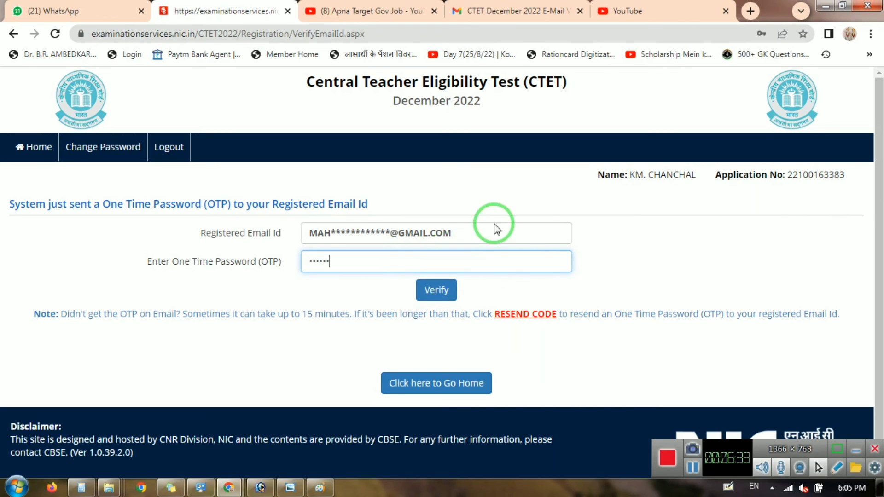
{"action": "left_click", "coordinate": [435, 289]}
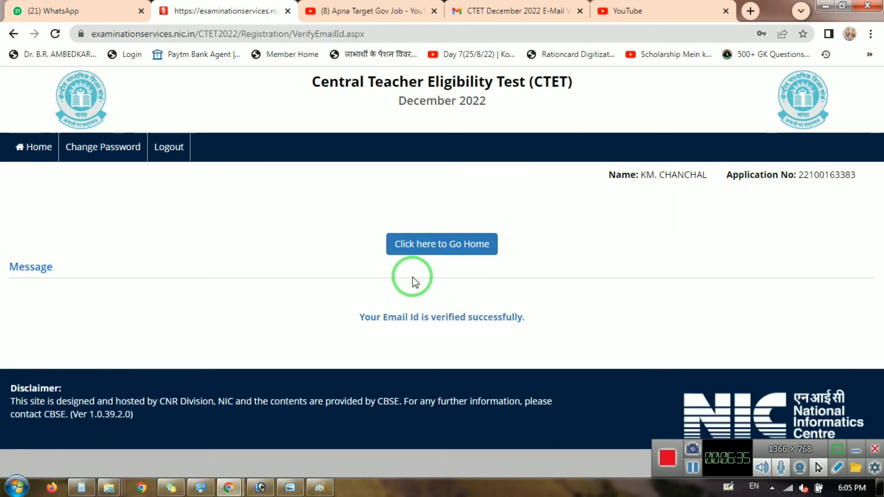
Return to the Candidate Home Page and scroll down to the status table and fee buttons.
{"action": "left_click", "coordinate": [442, 243]}
{"action": "scroll", "coordinate": [500, 272], "scroll_direction": "down", "scroll_amount": 3}
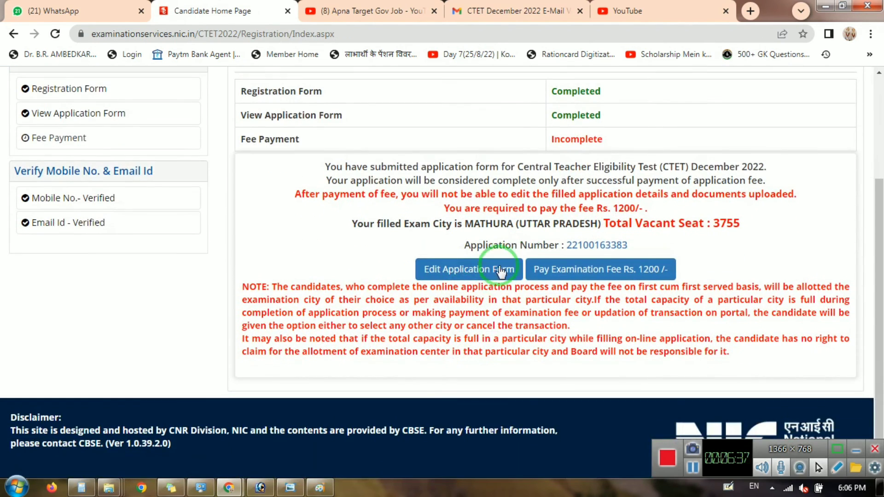